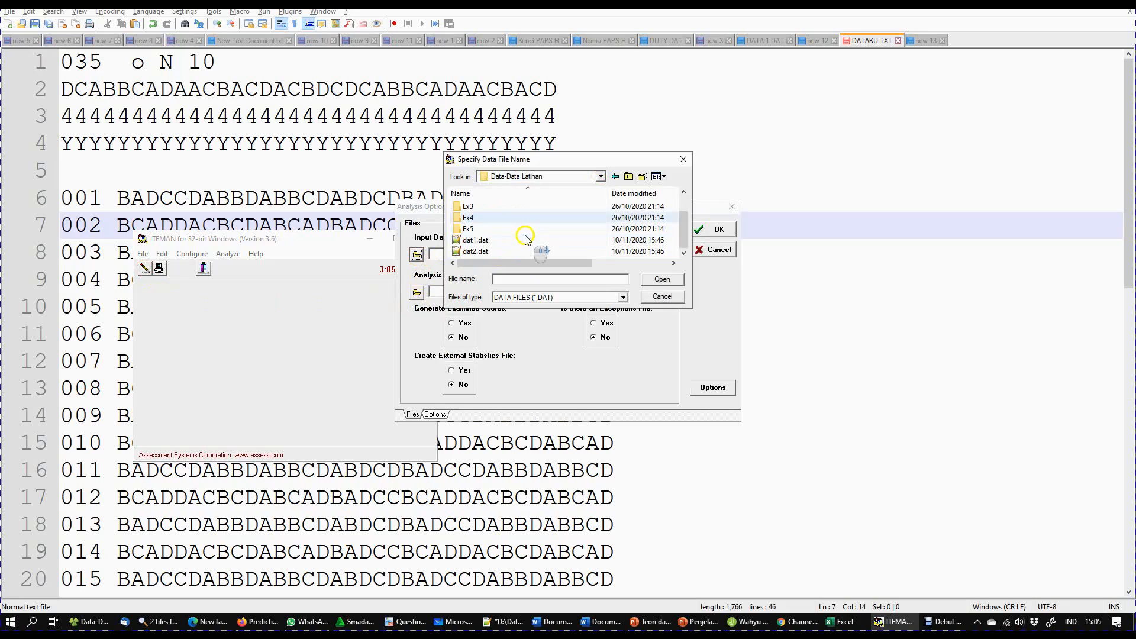
List all file types in the Data-Data Latihan folder and choose DATAKU.TXT as the input data file.
click(608, 299)
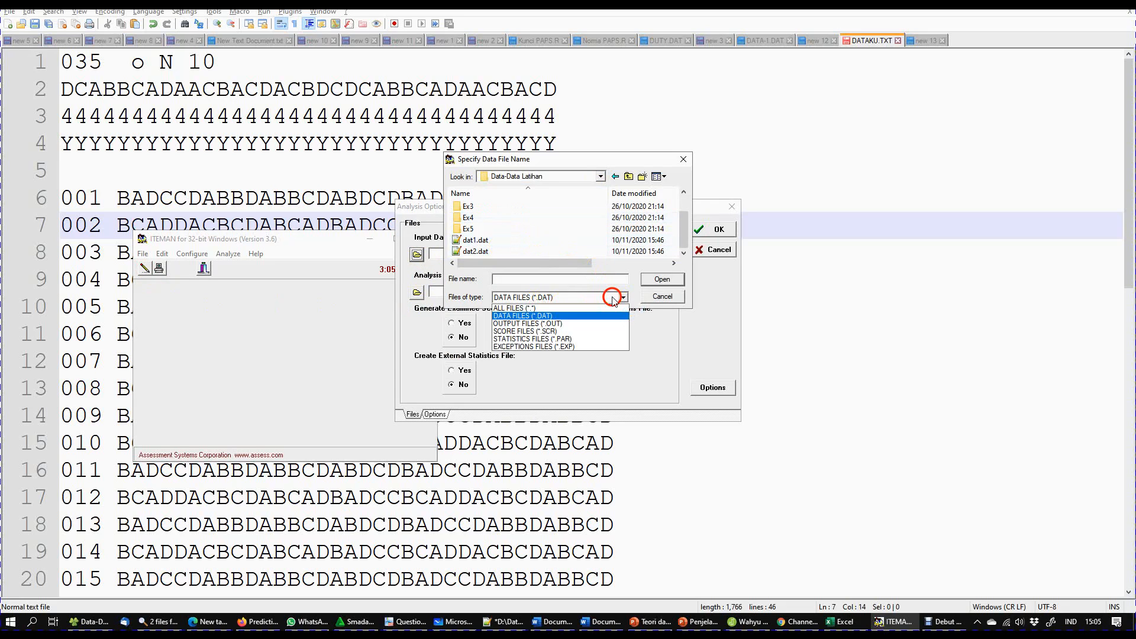
click(547, 308)
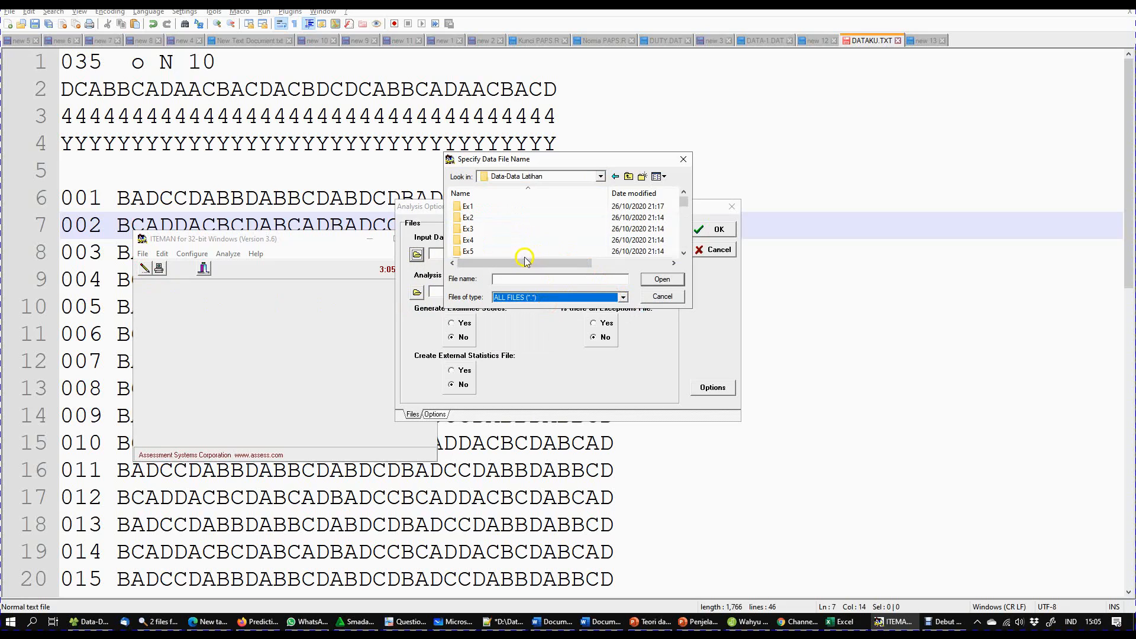
mouse_move(684, 201)
mouse_down()
mouse_move(688, 234)
mouse_move(687, 216)
mouse_up()
click(494, 218)
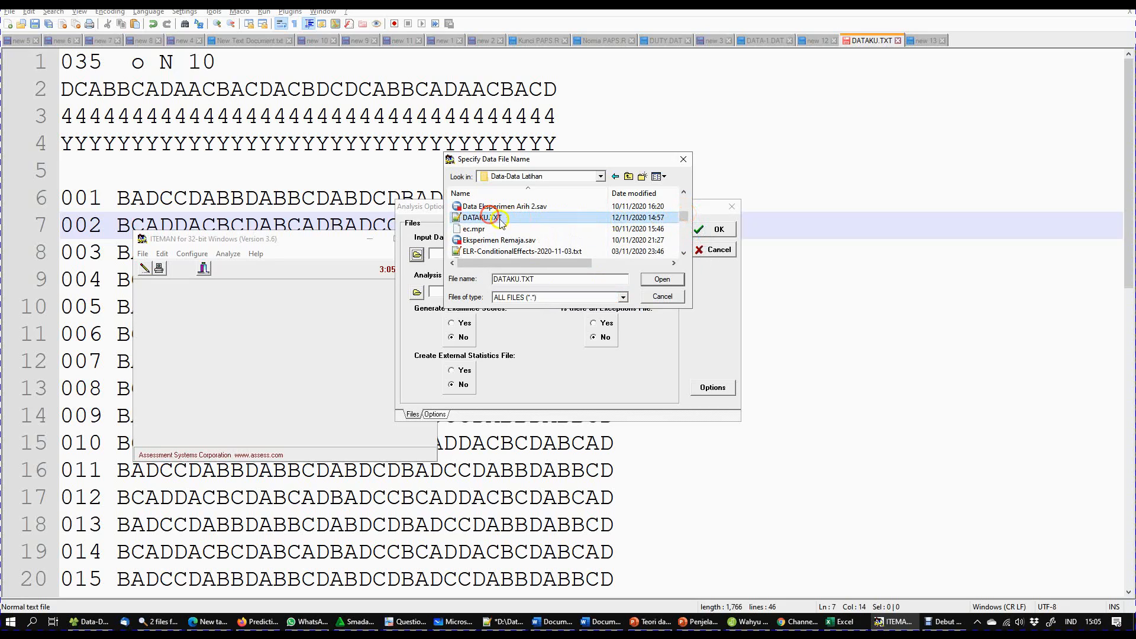
click(662, 279)
Name the analysis output file Hasilku.TXT, review the correlation and scoring options, and accept the analysis configuration.
click(470, 290)
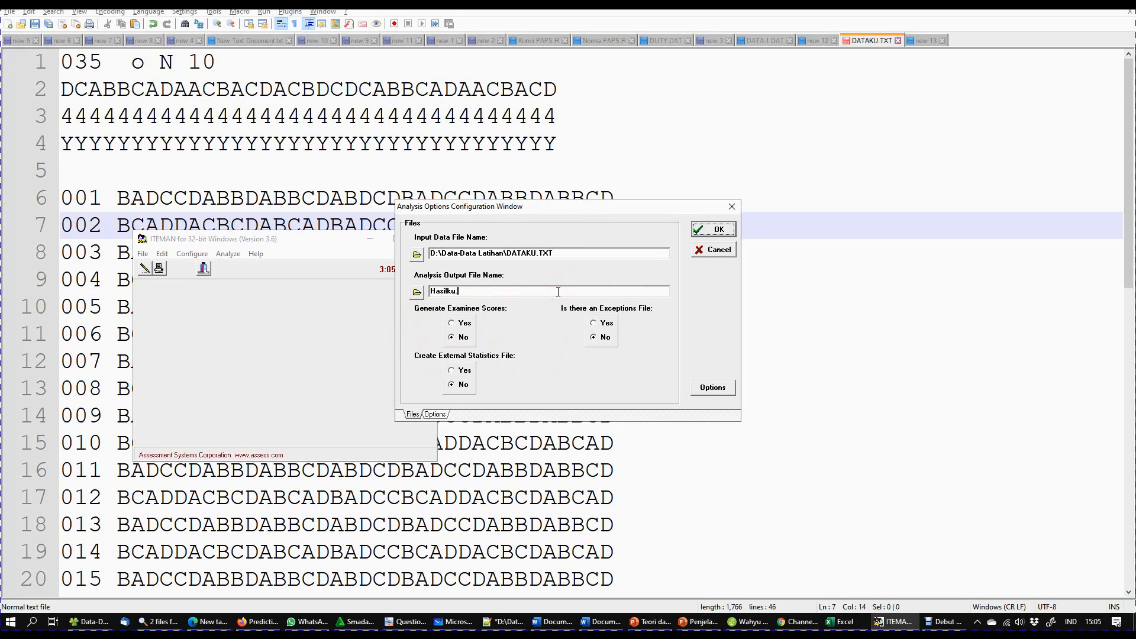
click(712, 237)
click(713, 387)
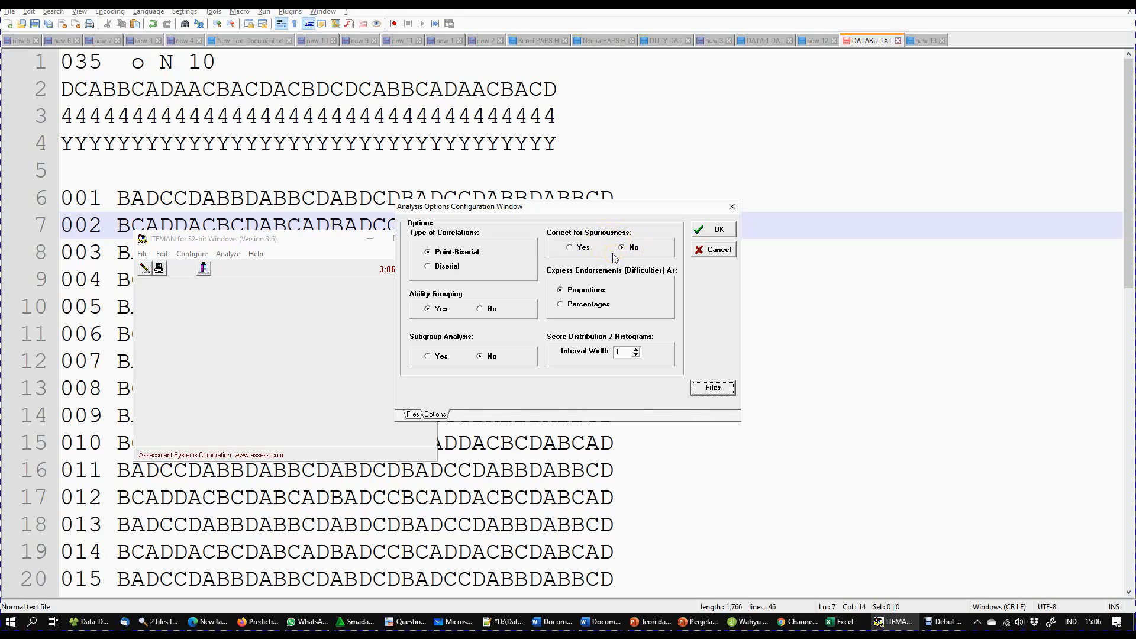
click(628, 280)
click(706, 229)
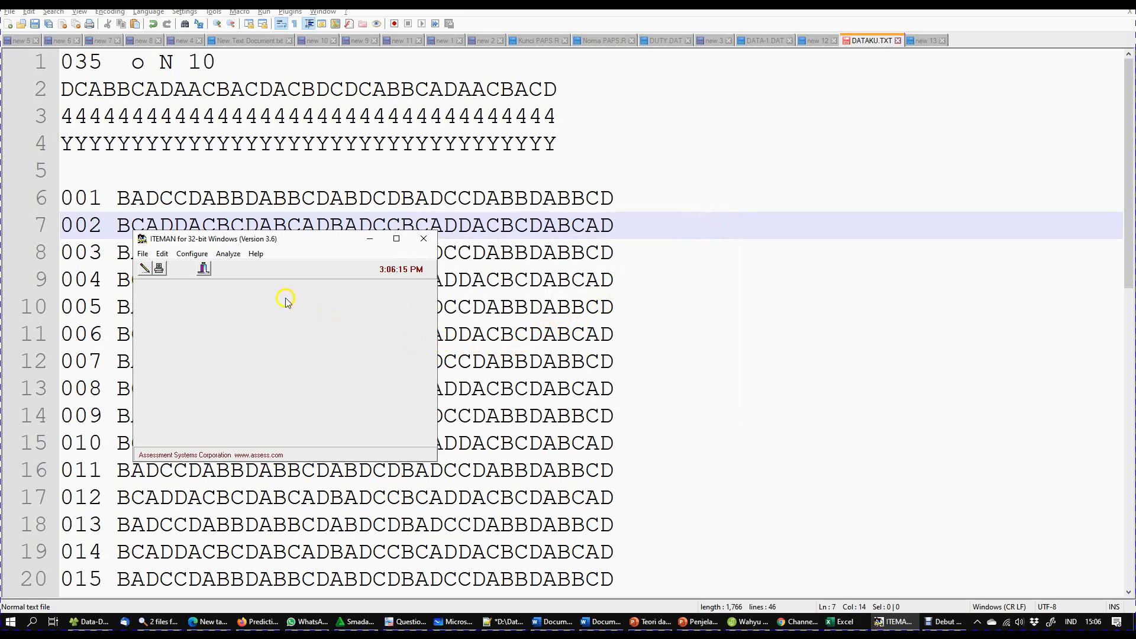
Run the item analysis and view its output file.
click(160, 270)
click(307, 336)
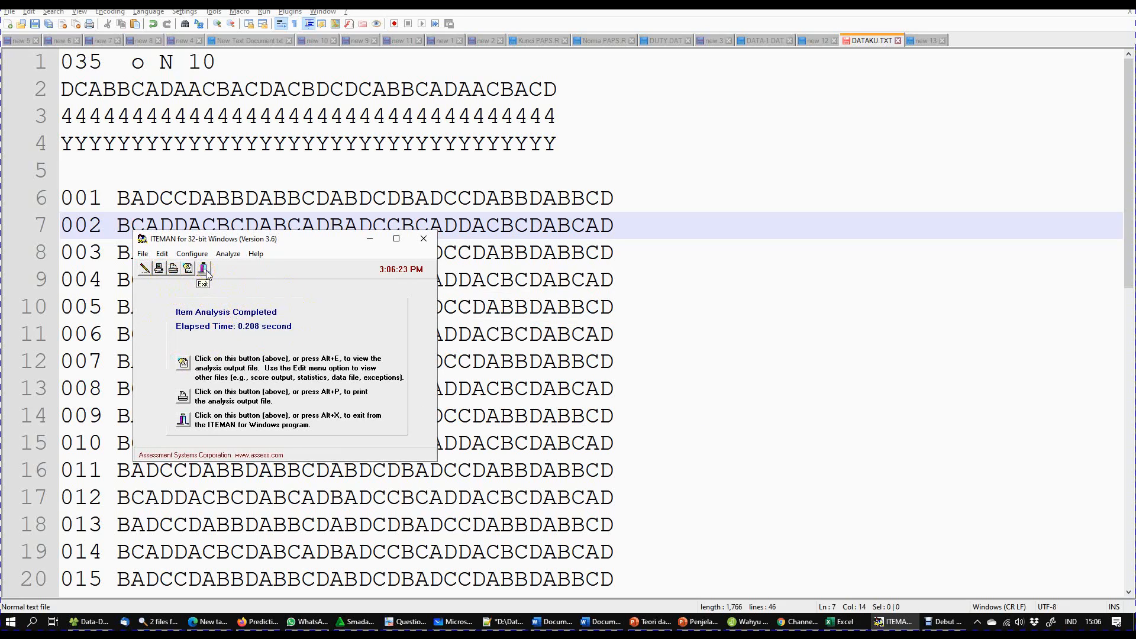
click(187, 268)
click(743, 222)
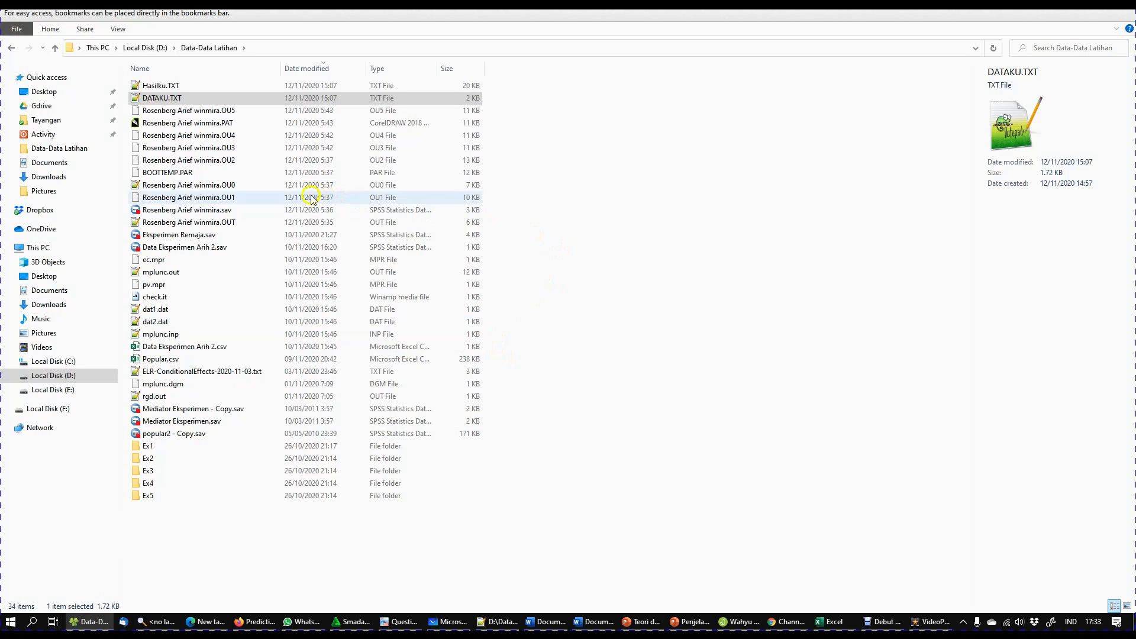
Open Hasilku.TXT from the Data-Data Latihan folder and examine the analysis summary and item statistics.
double_click(153, 88)
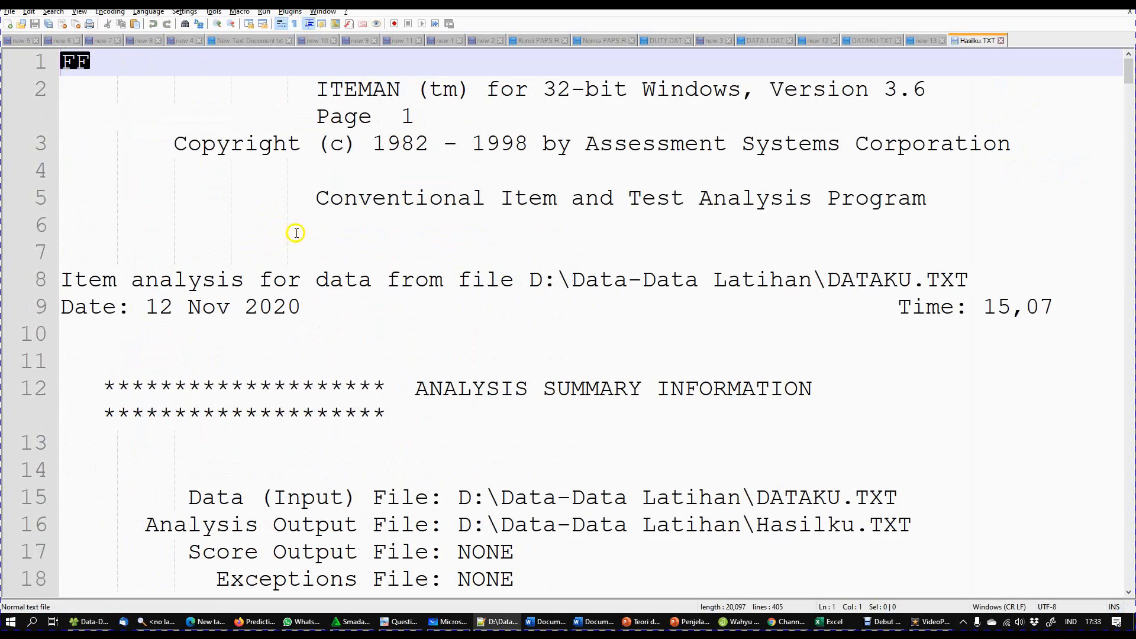
scroll(358, 255, down, 20)
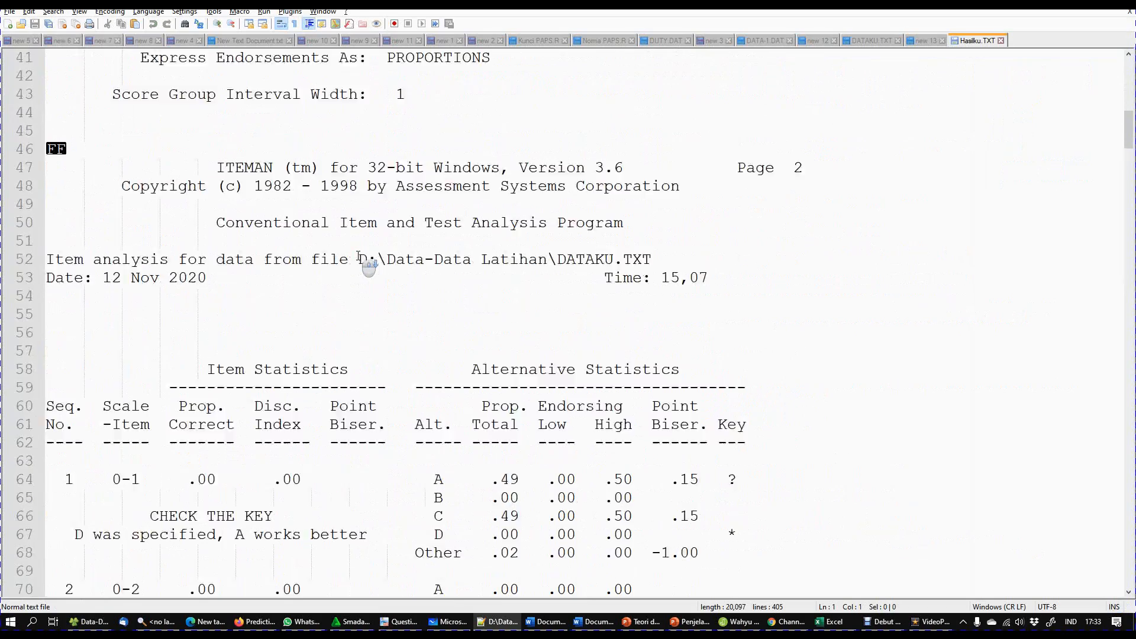
scroll(358, 255, down, 16)
scroll(358, 255, up, 20)
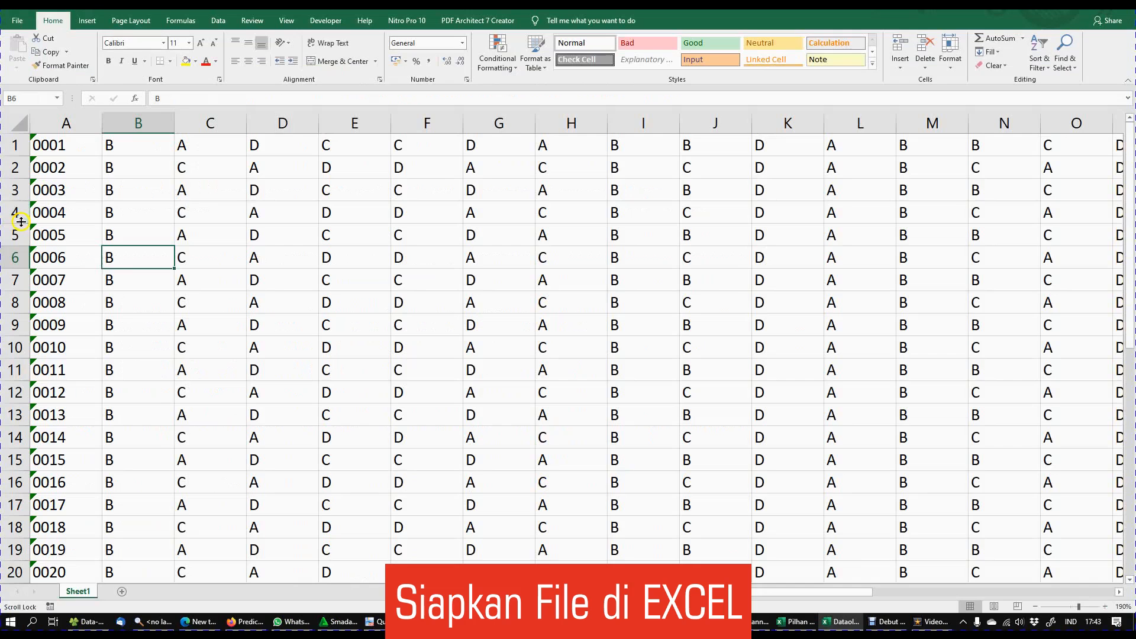
Set the width of the item answer columns B through AJ to 1 in the Excel sheet.
drag(149, 123, 943, 145)
click(951, 59)
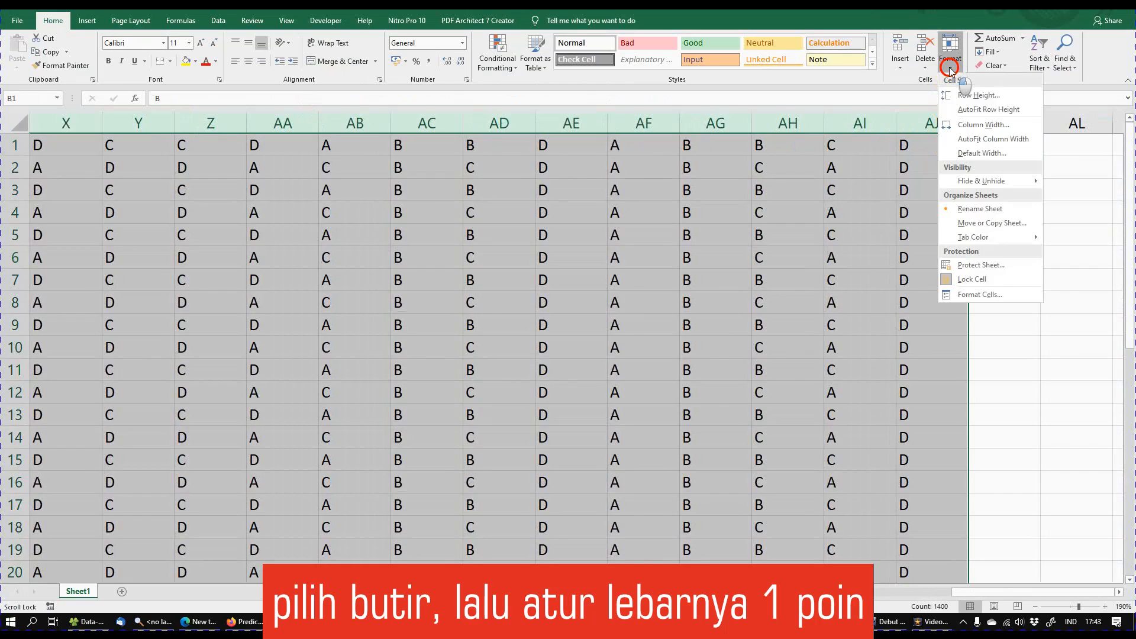
click(970, 126)
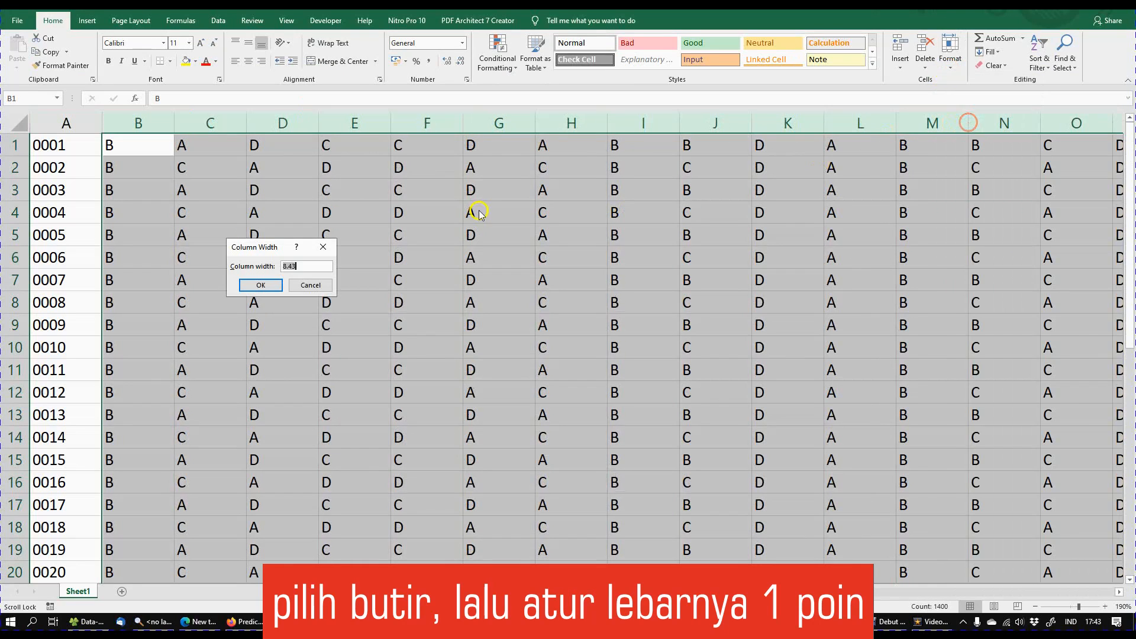
click(267, 285)
text(1)
click(268, 285)
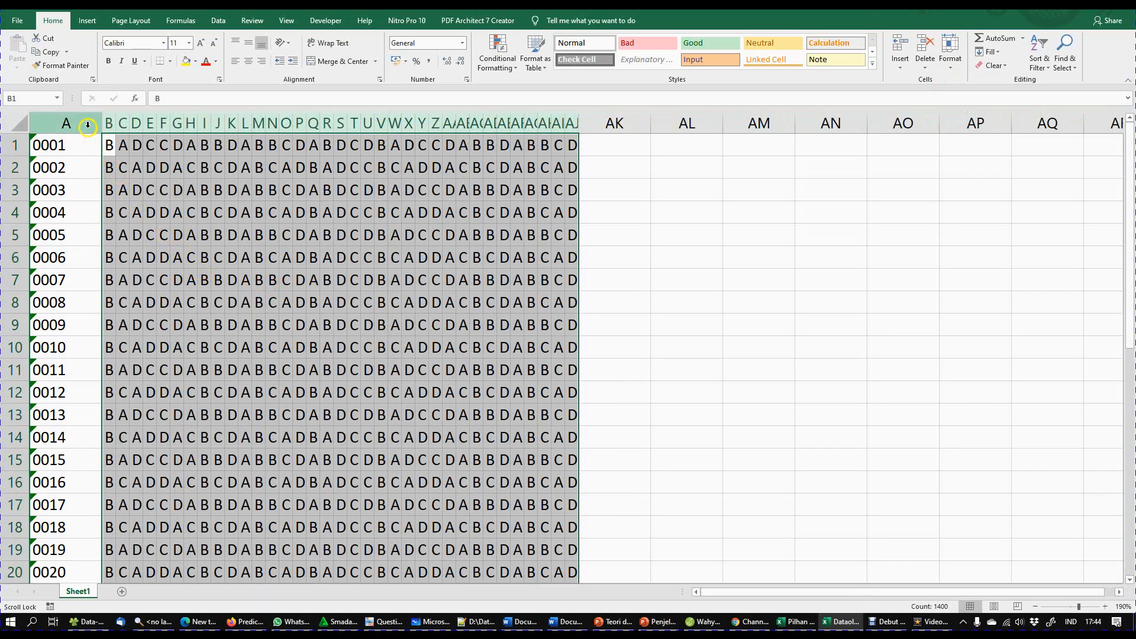
Narrow the ID column A to fit its four-digit numbers using an exact column width.
click(87, 125)
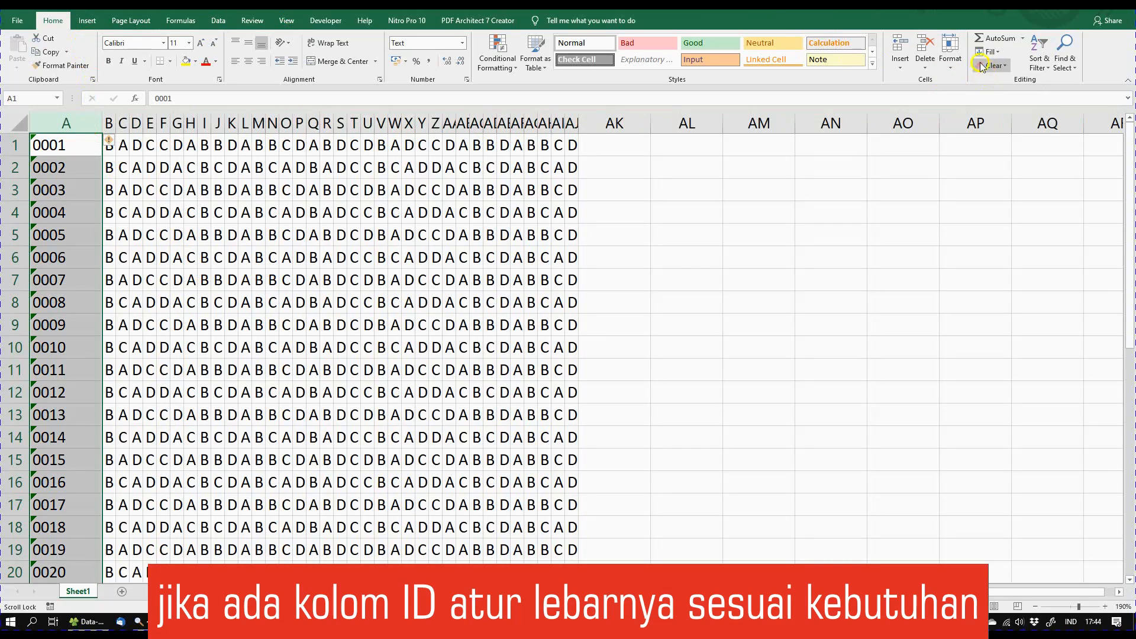
click(950, 59)
click(979, 122)
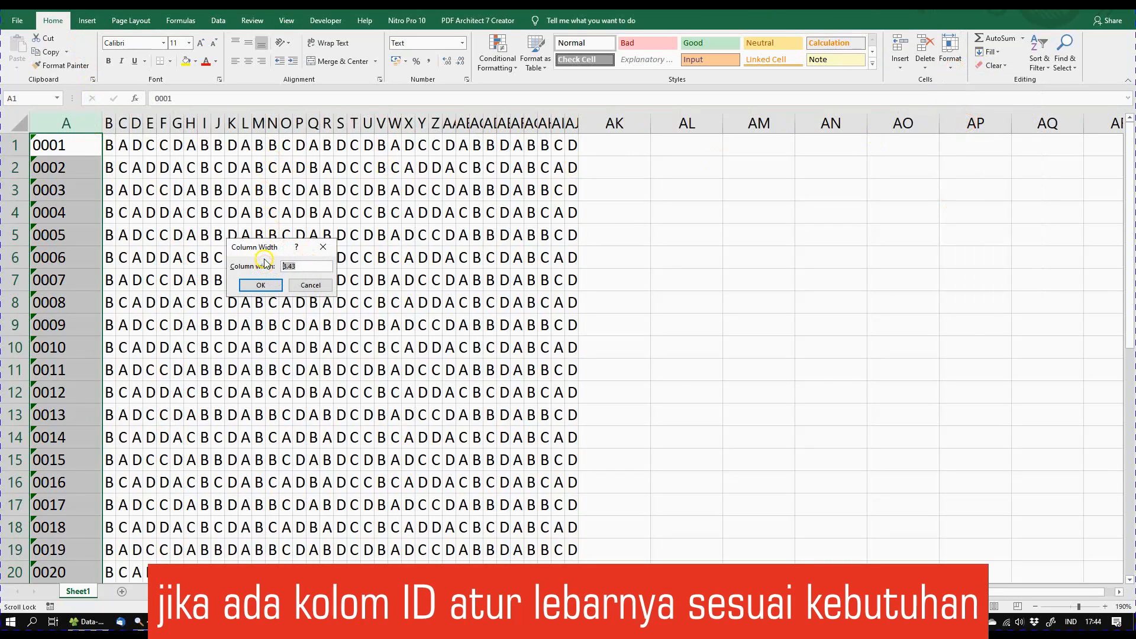
click(261, 284)
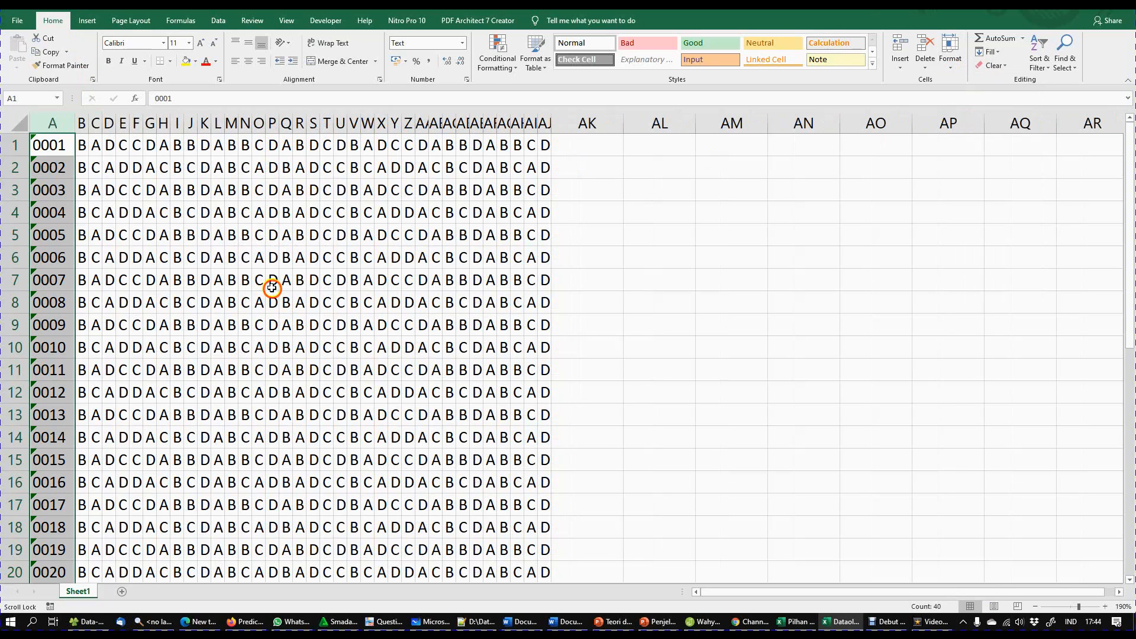
click(122, 249)
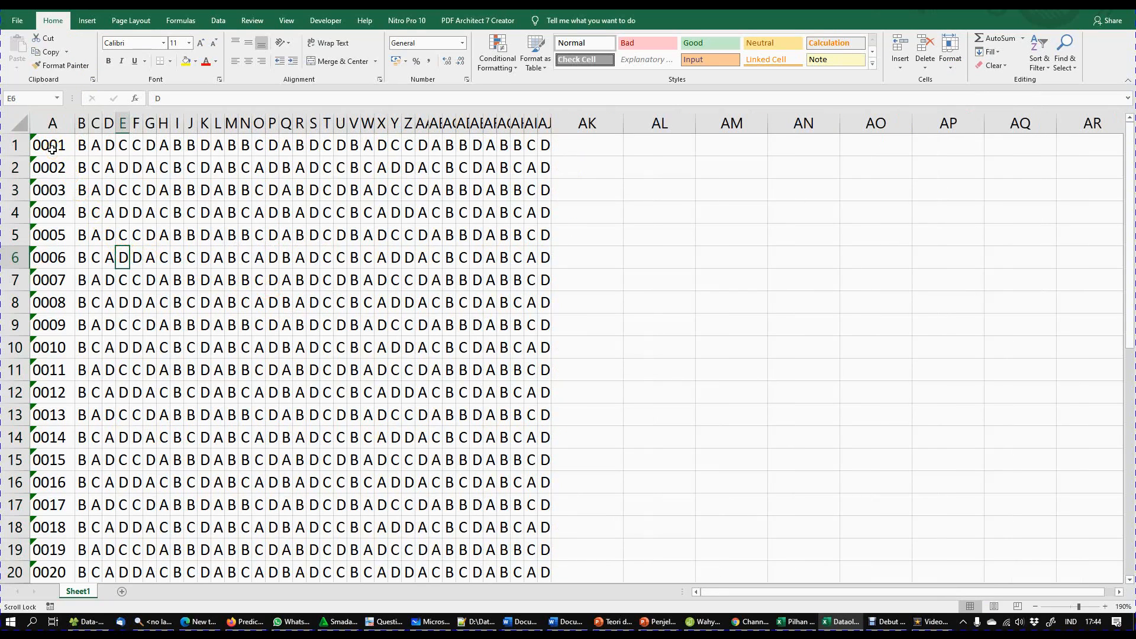
Save the workbook in the Data-Data Latihan folder as Dataolah.prn in Formatted Text (Space delimited) format.
click(17, 20)
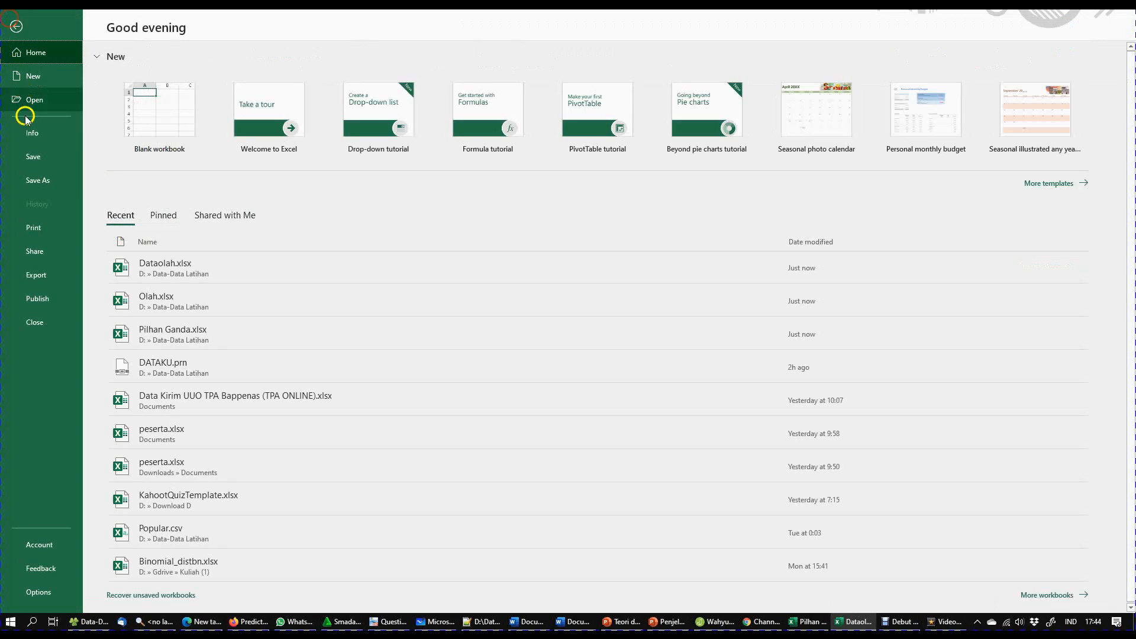
click(37, 180)
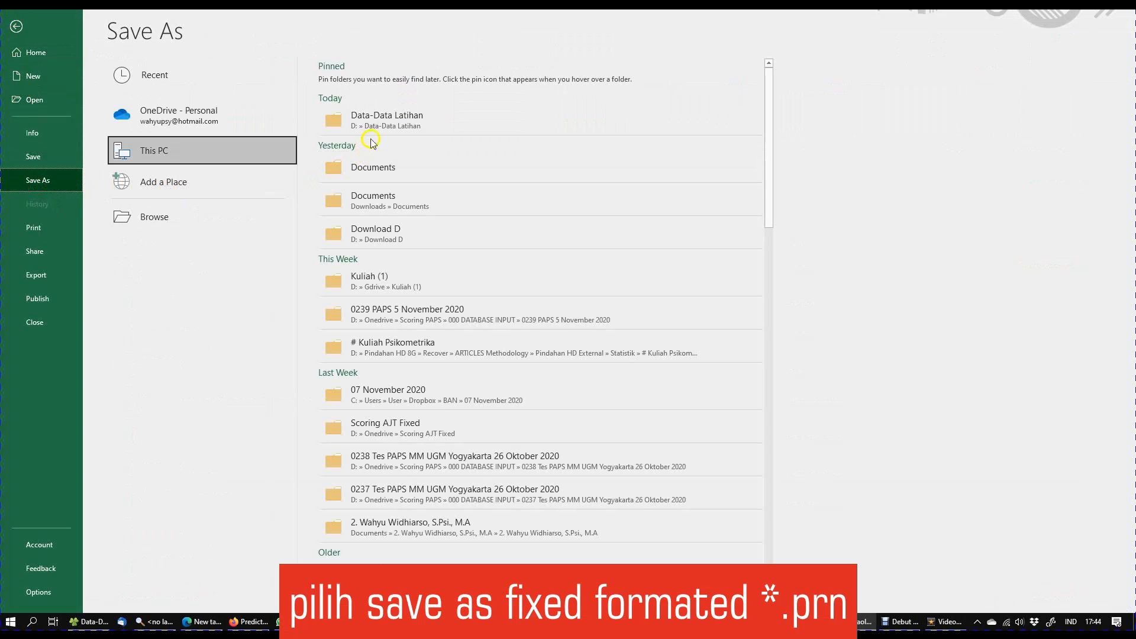
click(378, 122)
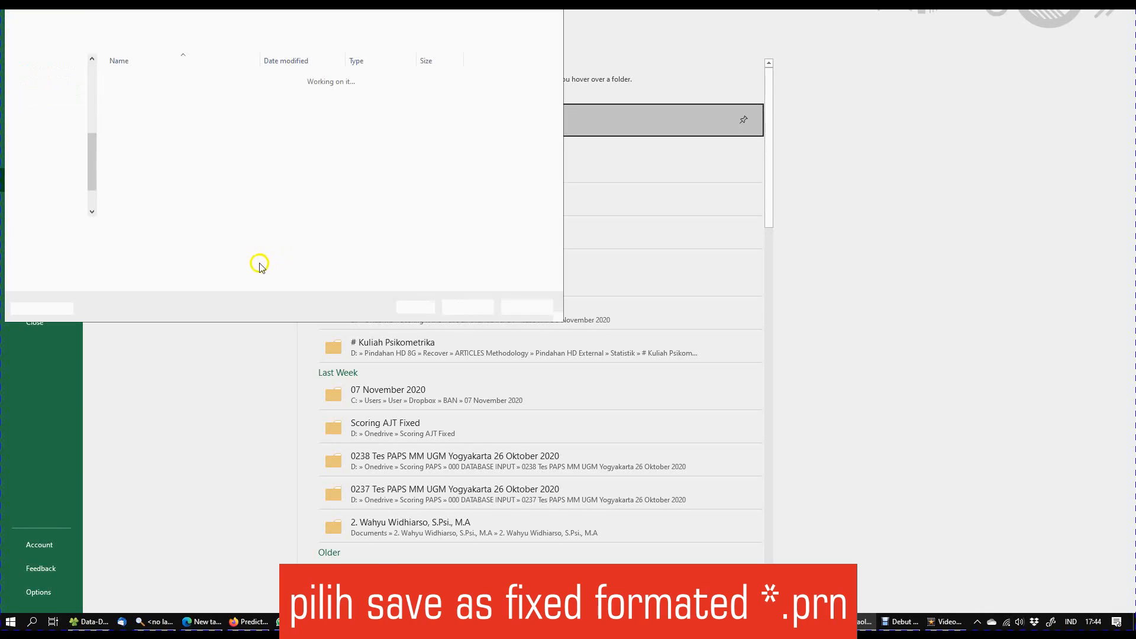
click(177, 244)
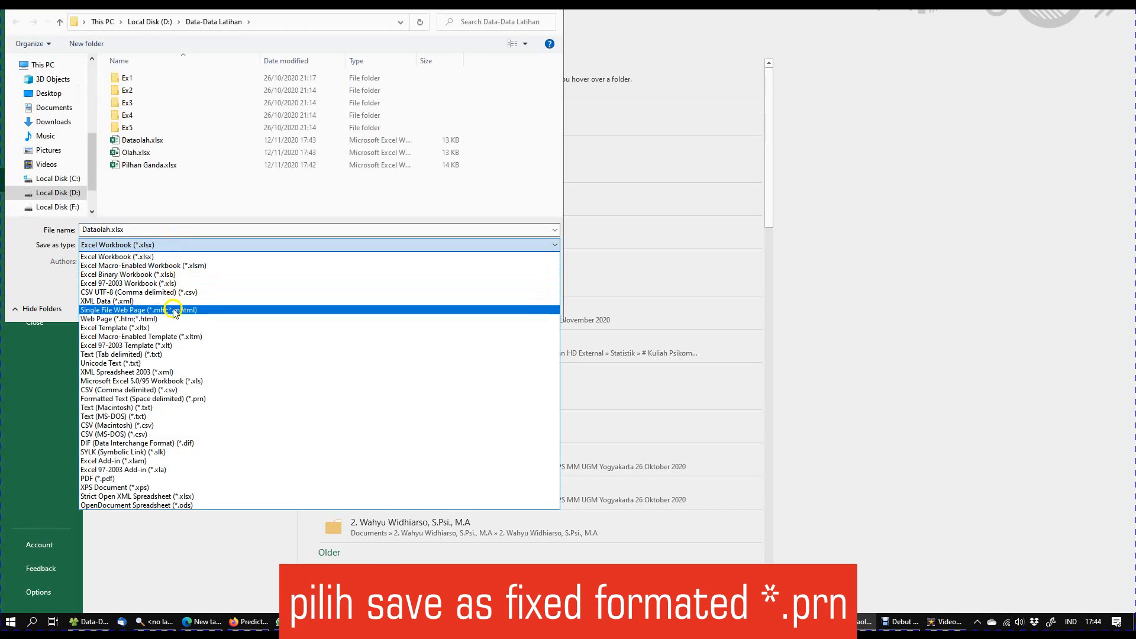
click(170, 399)
click(110, 229)
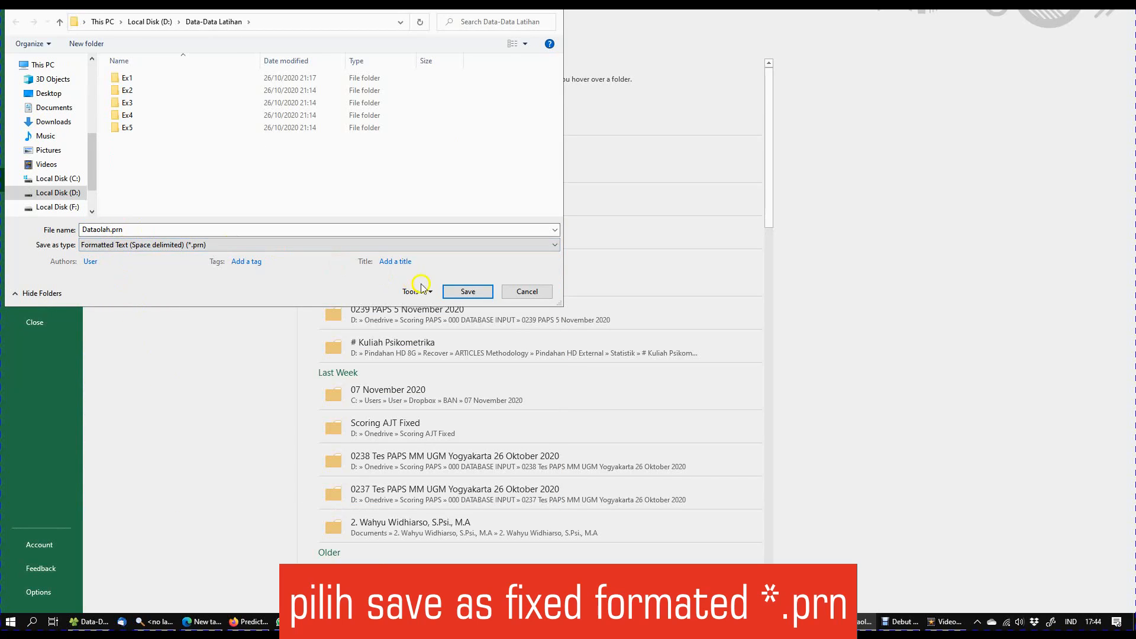
click(468, 292)
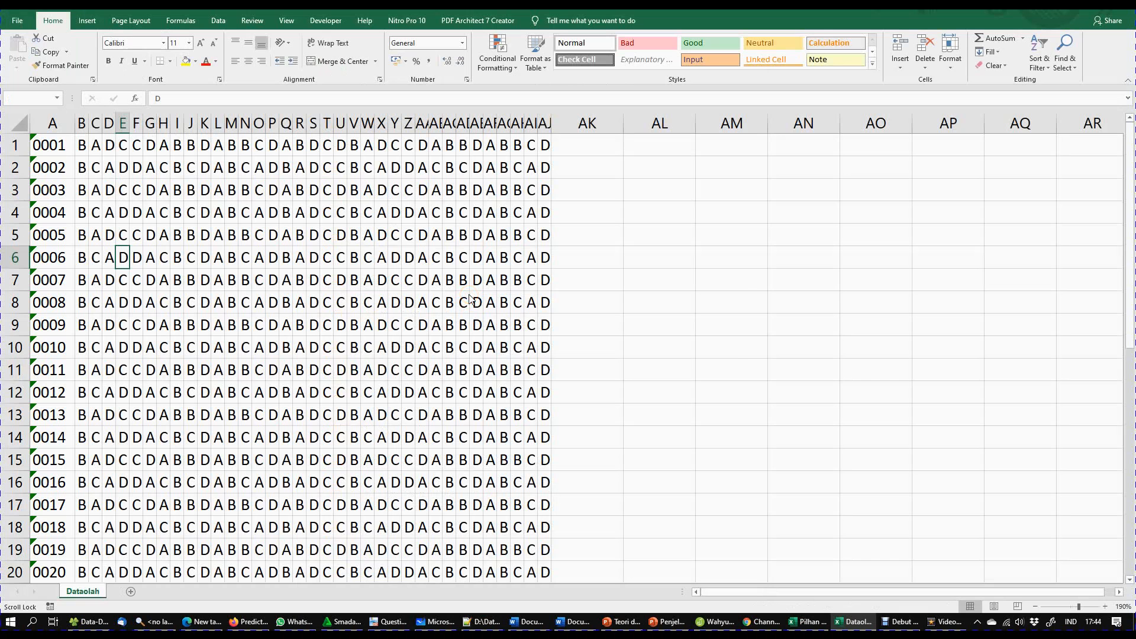
Close the saved Dataolah.prn file.
click(515, 346)
click(178, 481)
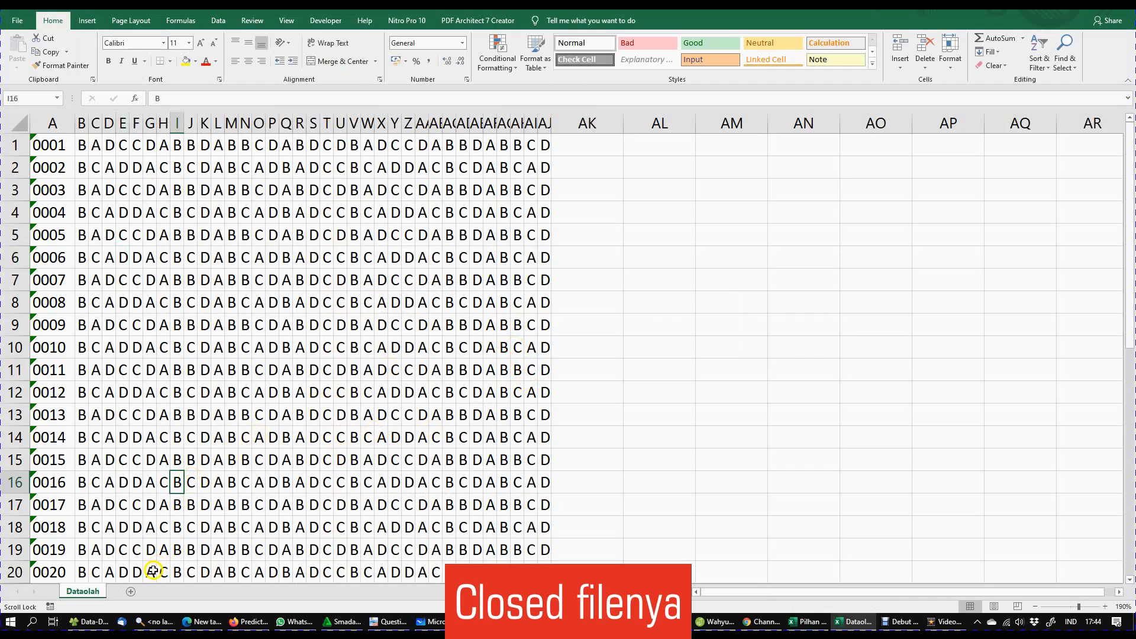
click(280, 297)
key(ctrl+w)
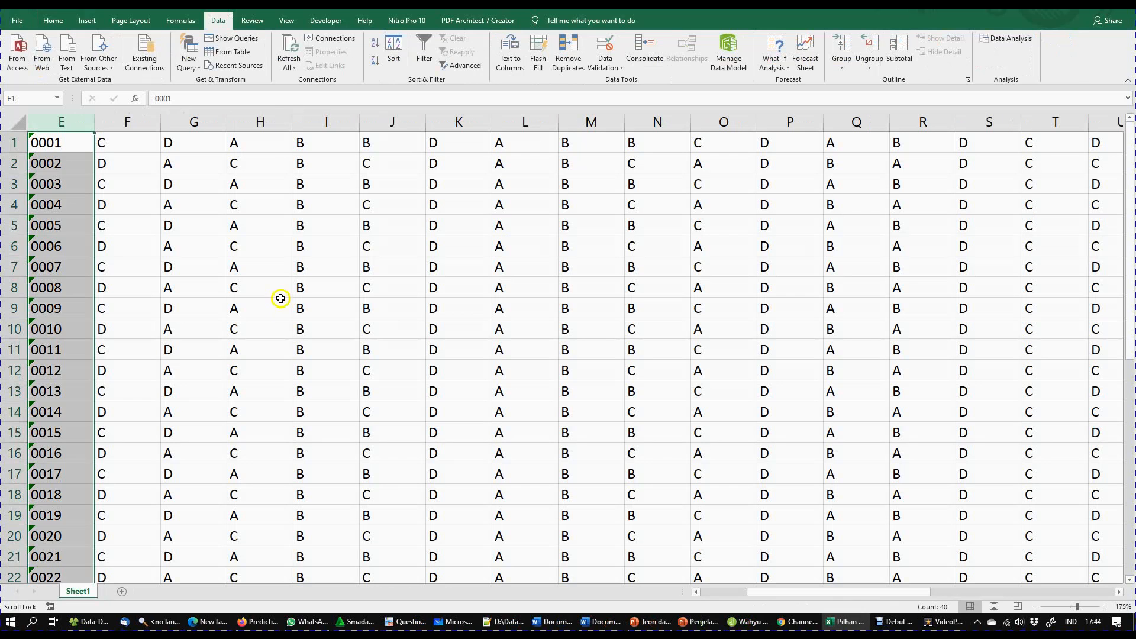
Switch to the Data-Data Latihan folder in File Explorer and rename Dataolah.prn as Dataolah-2.TXT.
click(92, 621)
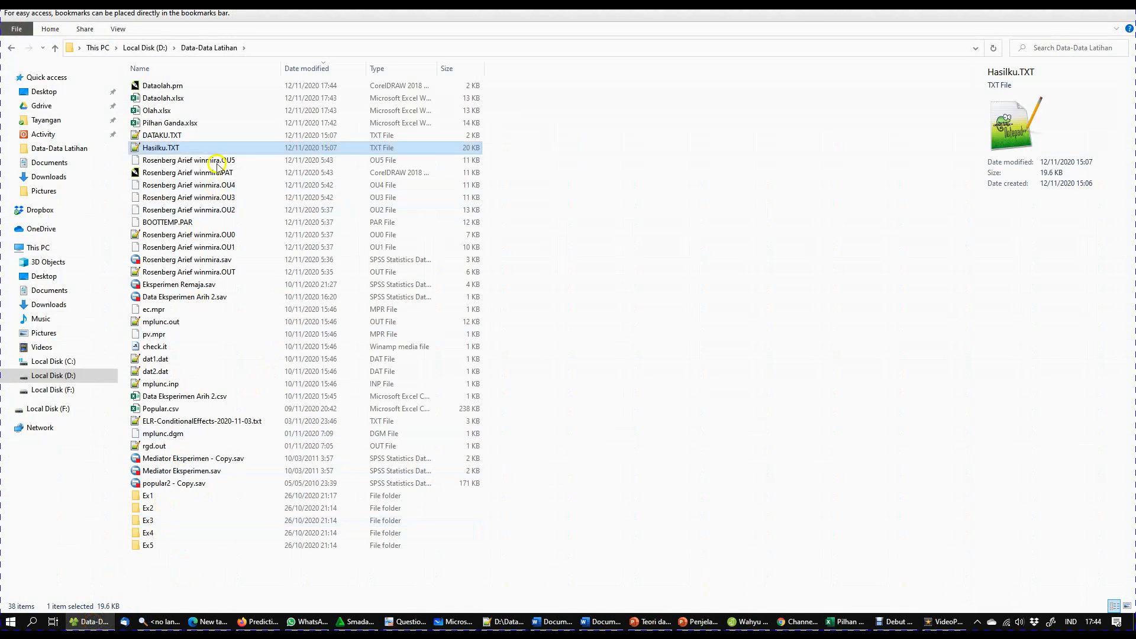
click(166, 86)
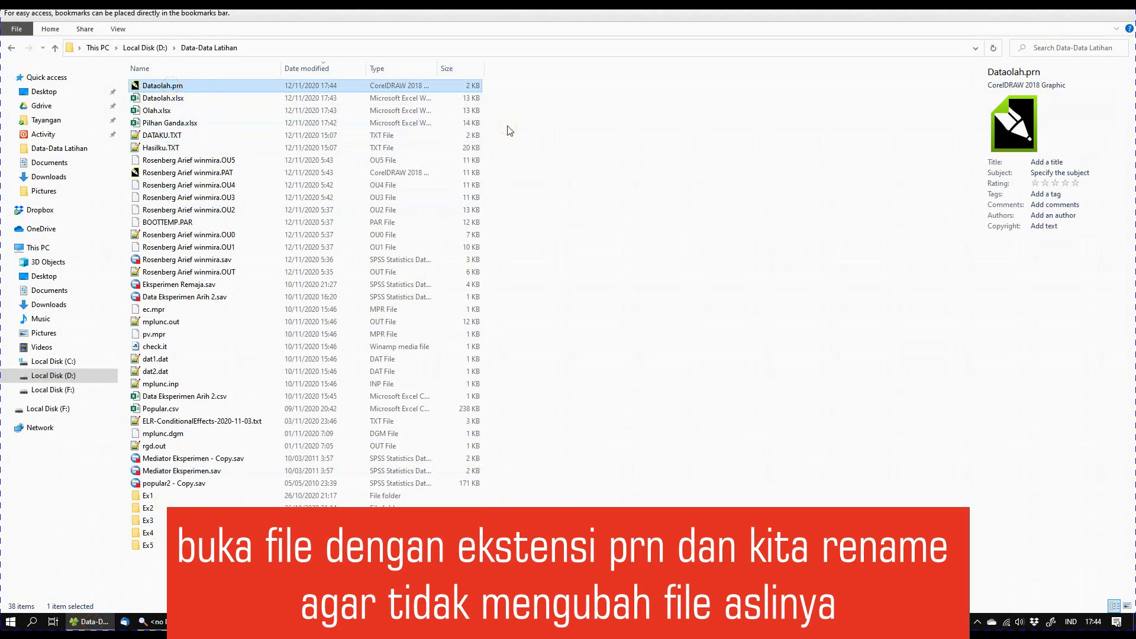
key(F2)
key(Right)
text(T)
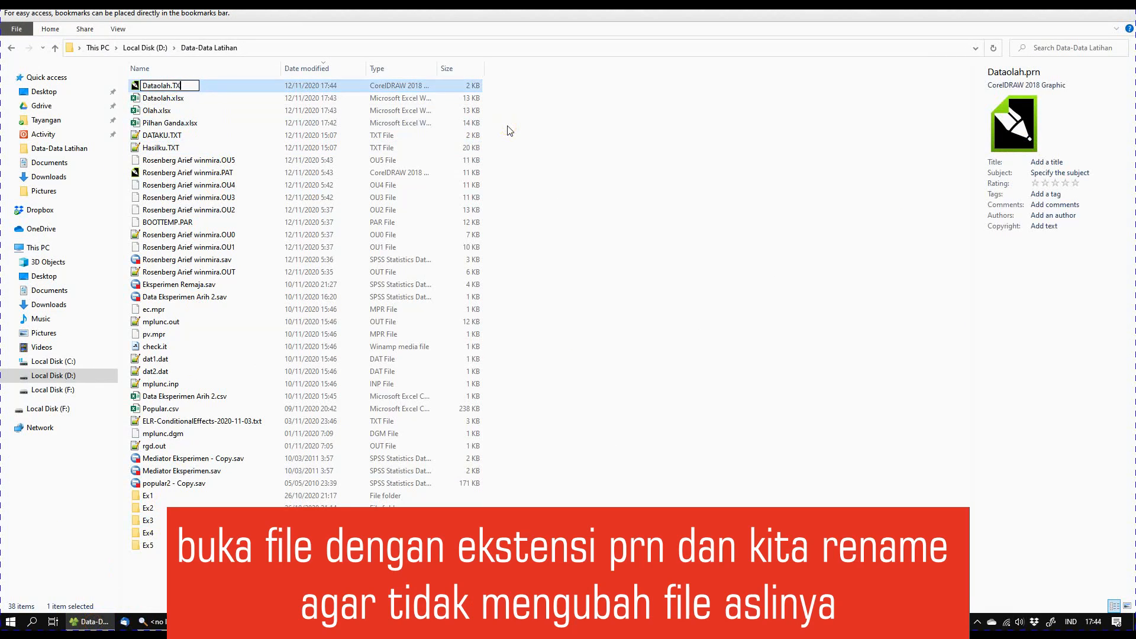
key(BackSpace)
key(BackSpace)
key(Return)
key(Return)
click(790, 287)
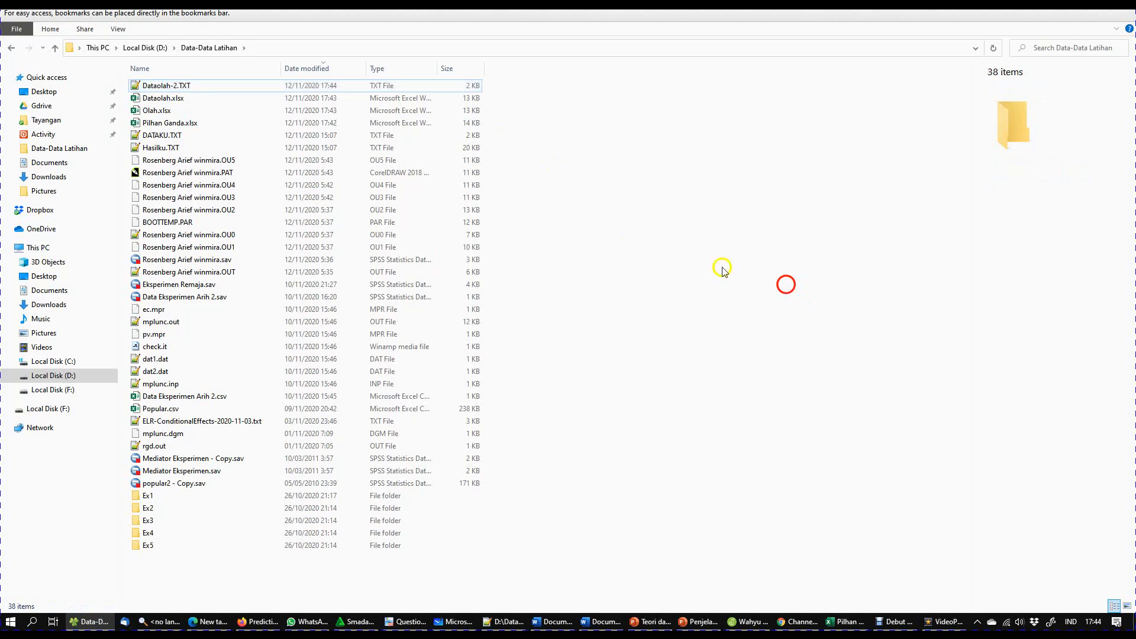
Open Dataolah-2.TXT in the text editor and insert five blank lines above the first record.
double_click(167, 86)
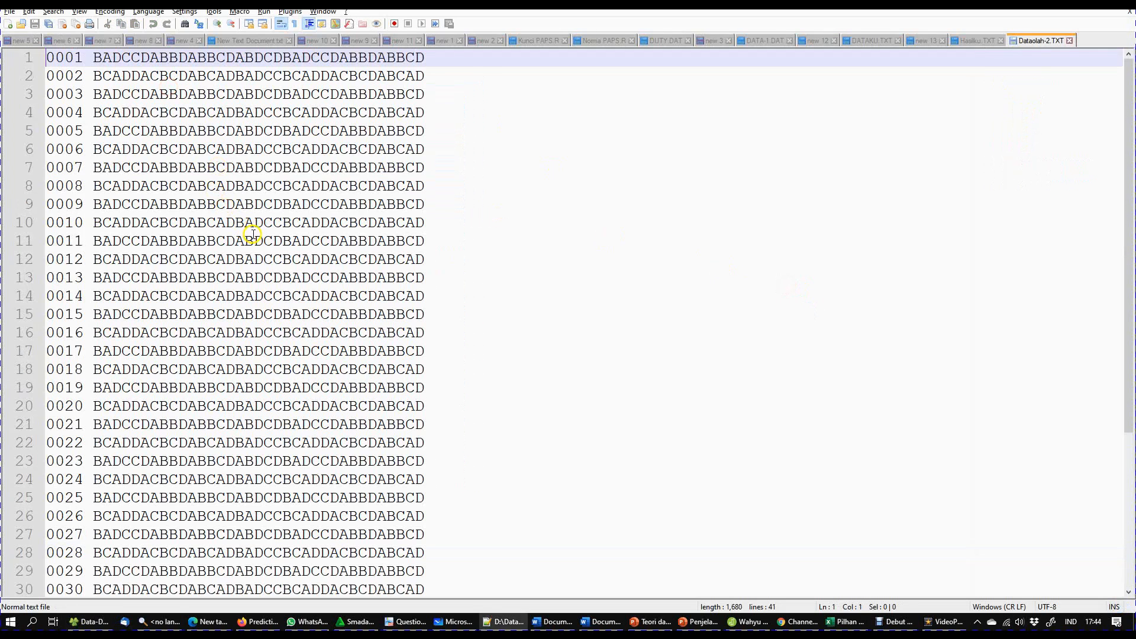
key(Return)
key(Return)
key(Return)
key(Return)
key(Return)
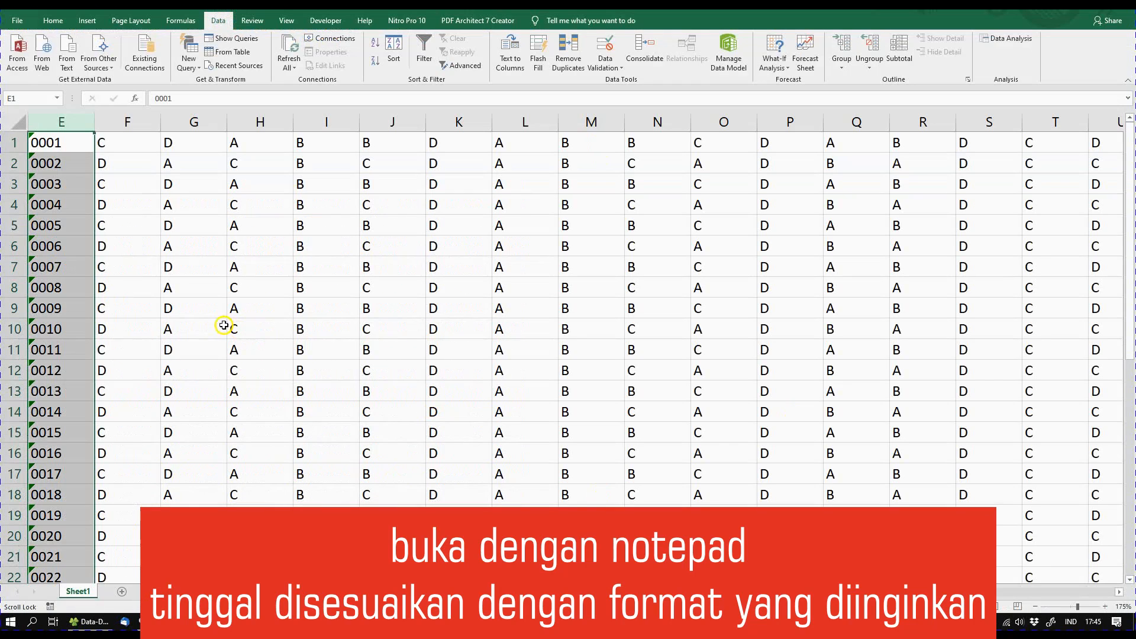
click(13, 21)
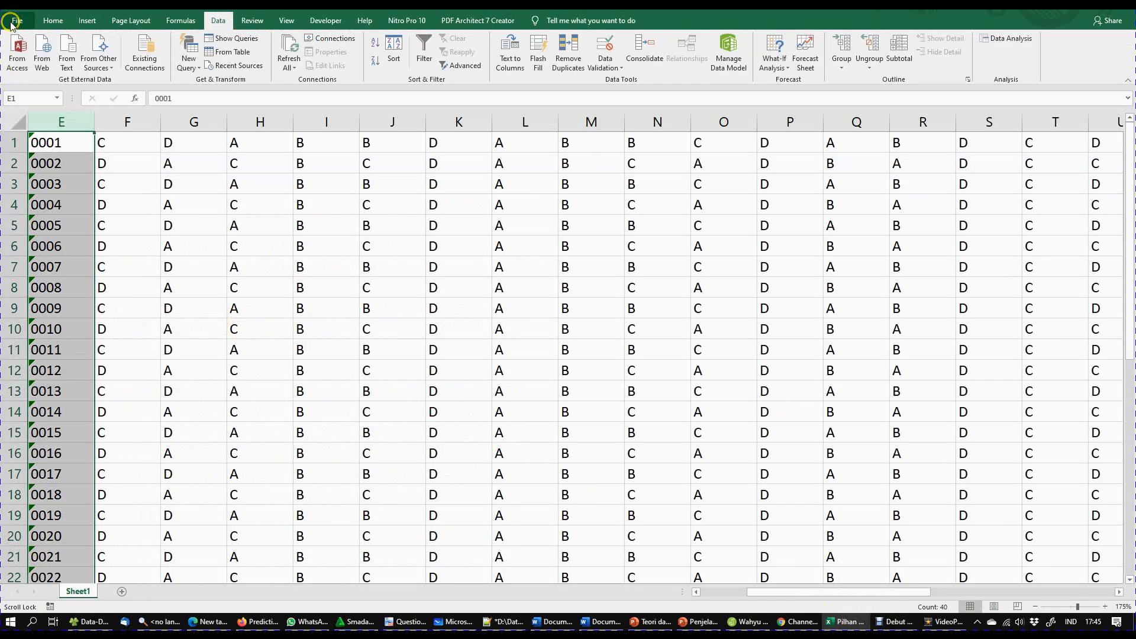
click(178, 234)
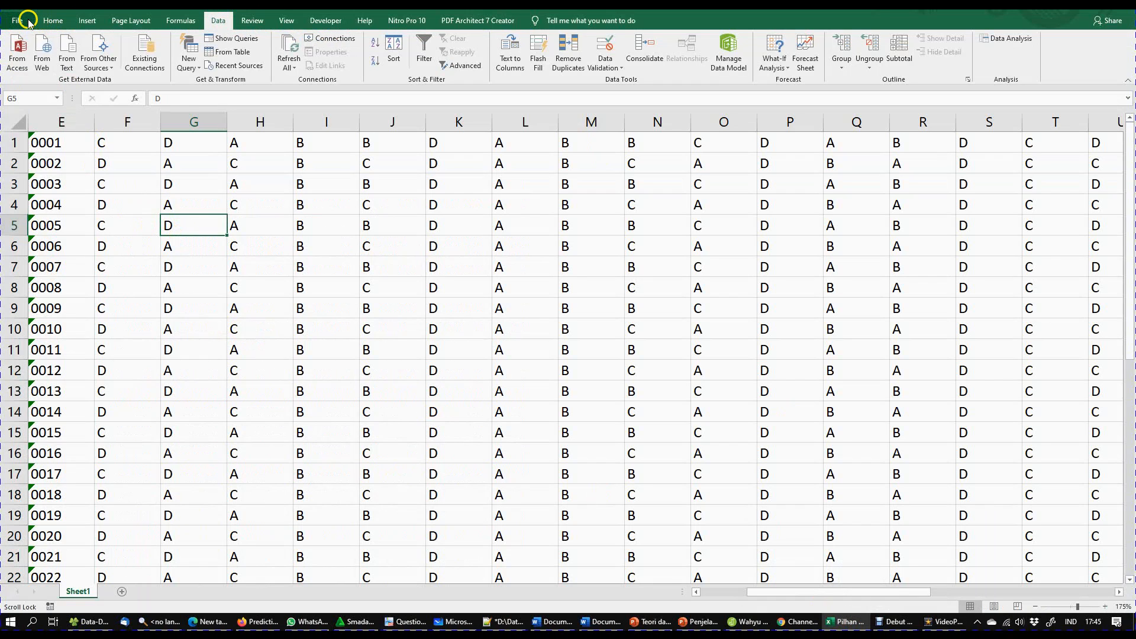
click(48, 21)
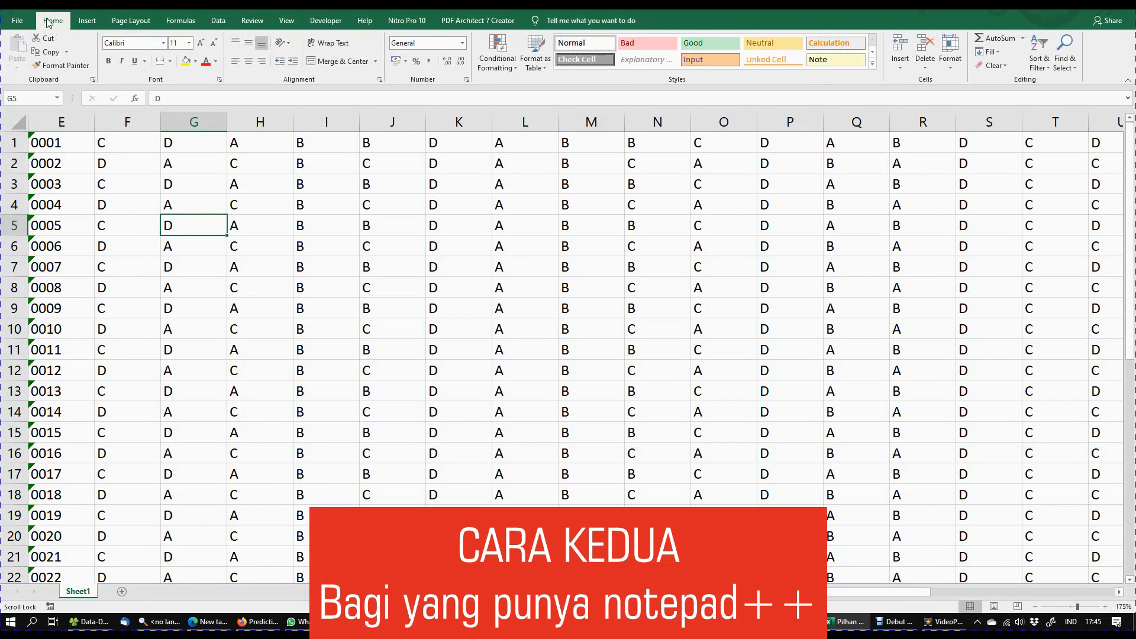
Copy all the worksheet's answer data, switch to a new Notepad++ document, turn off word wrap and paste the data there.
click(193, 260)
click(140, 254)
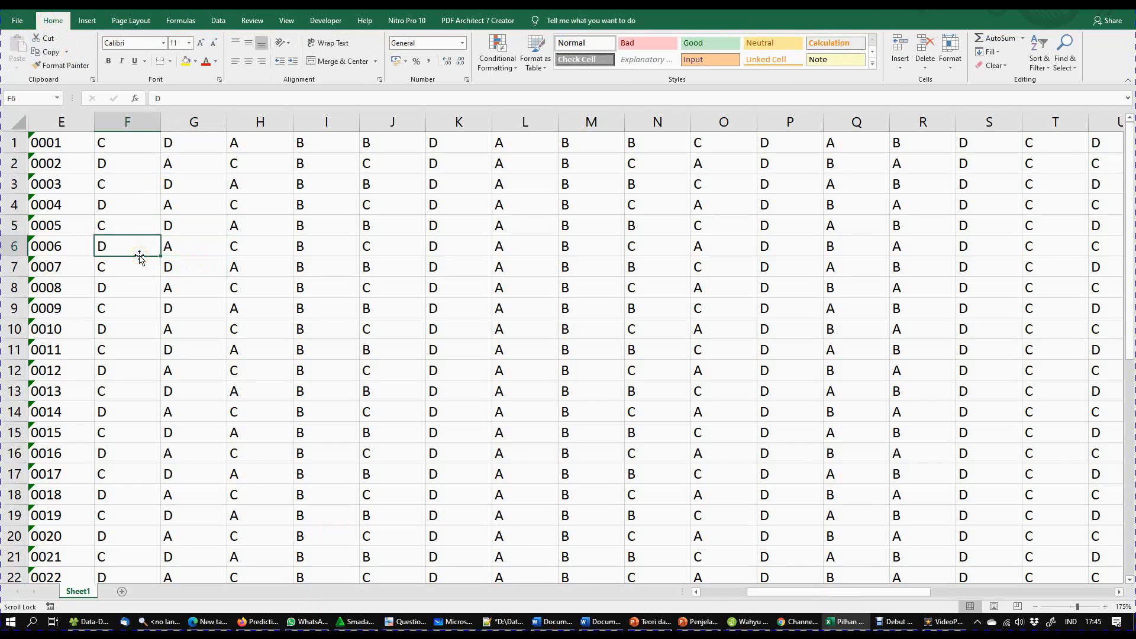
key(ctrl+a)
key(ctrl+c)
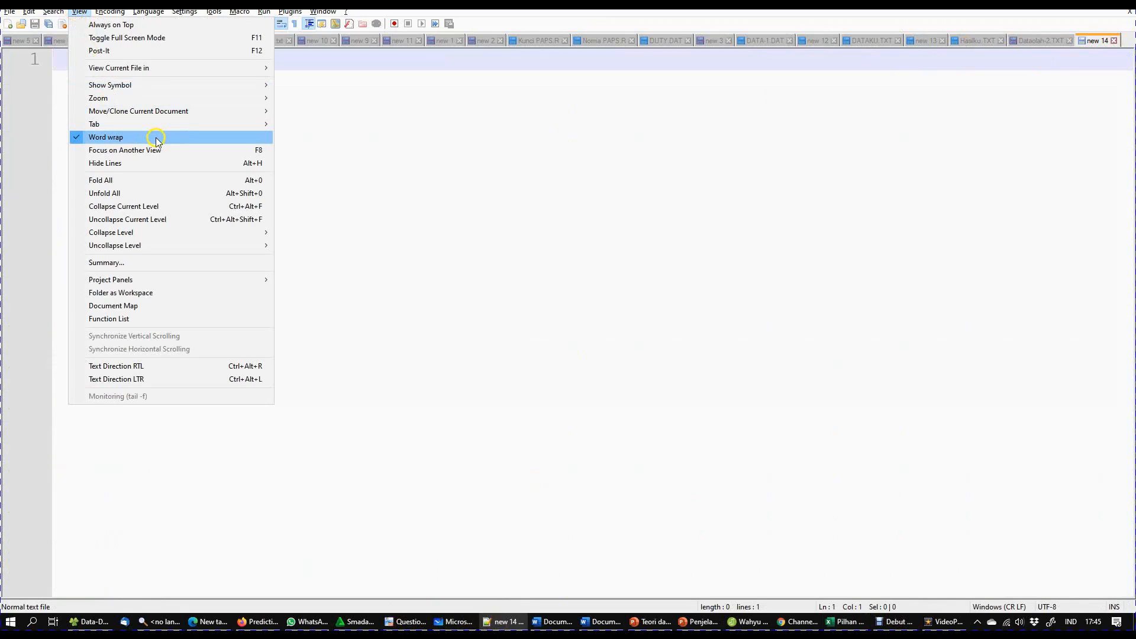
click(152, 135)
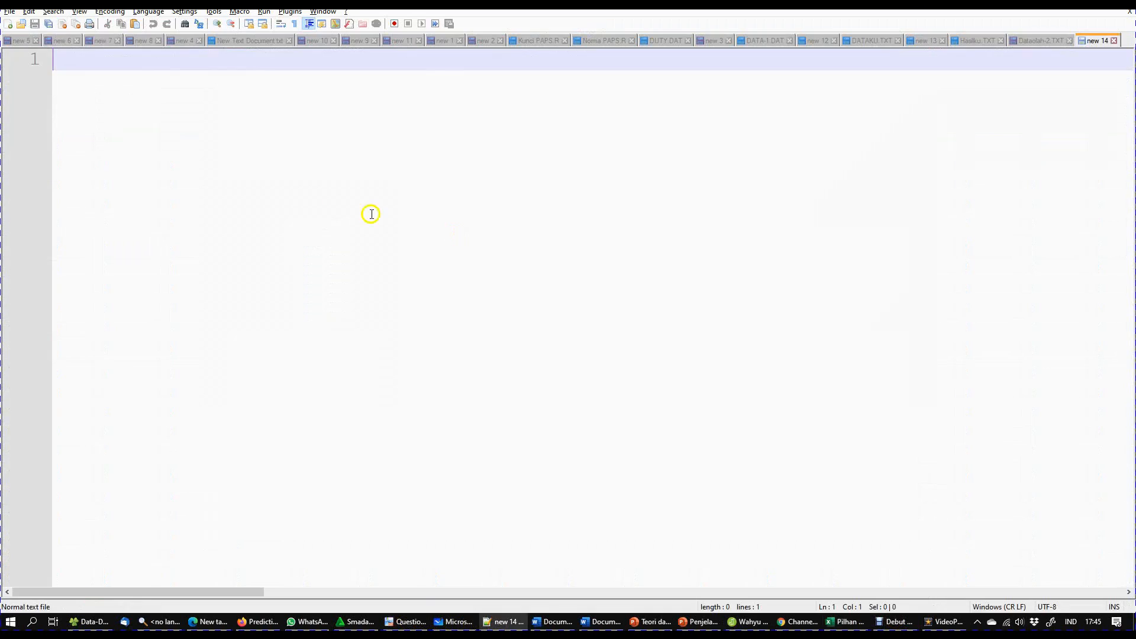
click(202, 136)
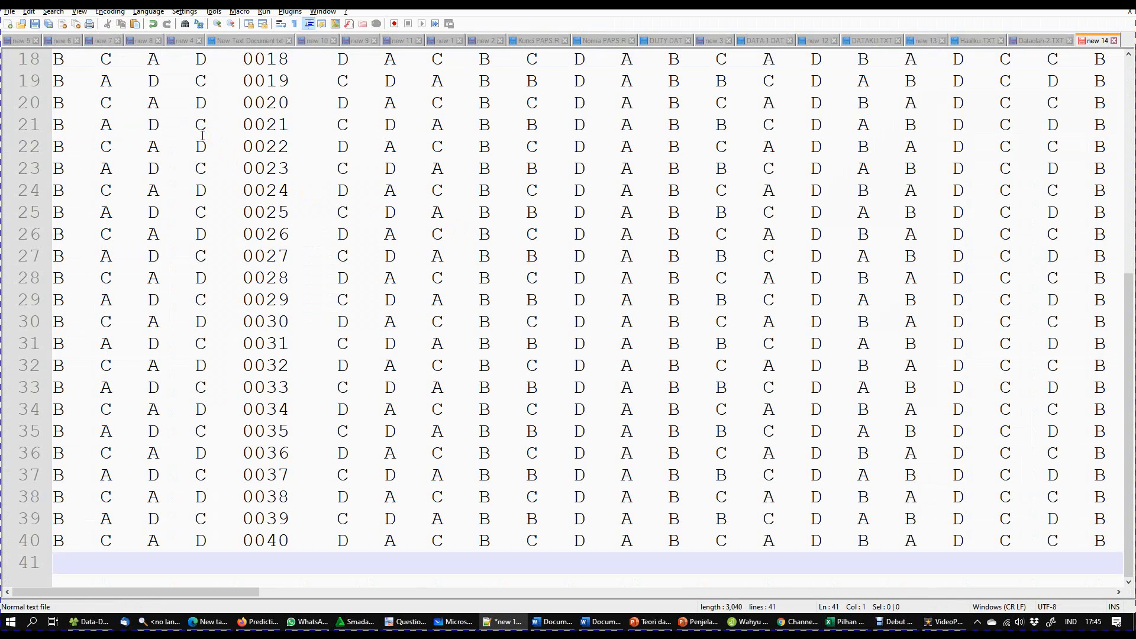
Clear the pasted text and paste the worksheet data again with the four-digit participant numbers ahead of the answers.
key(ctrl+a)
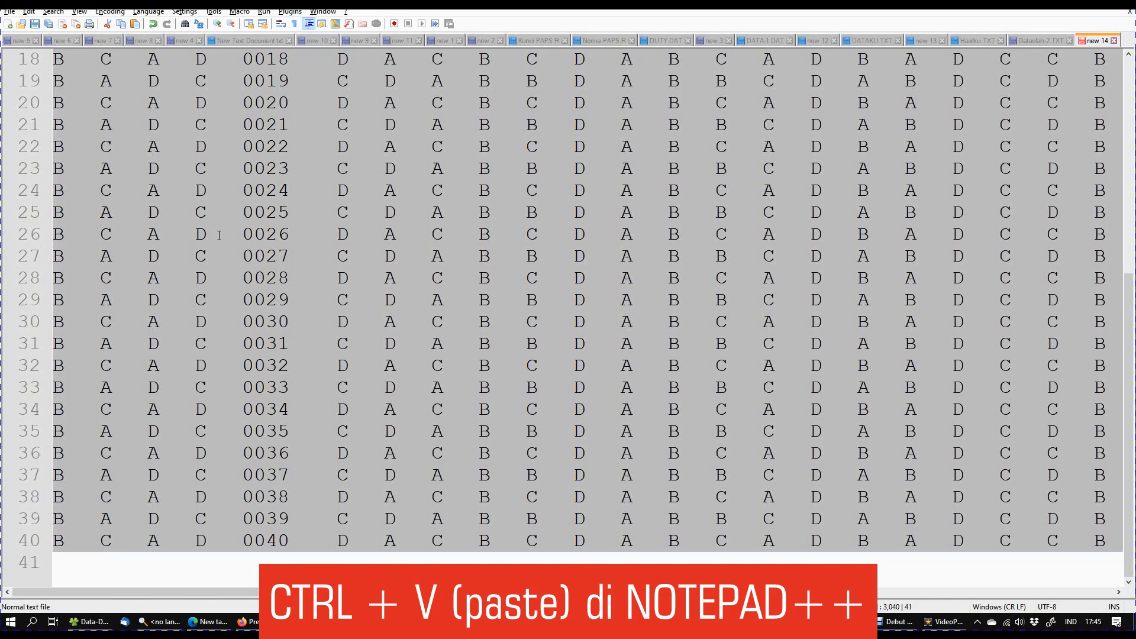
key(Delete)
key(alt+Tab)
click(137, 222)
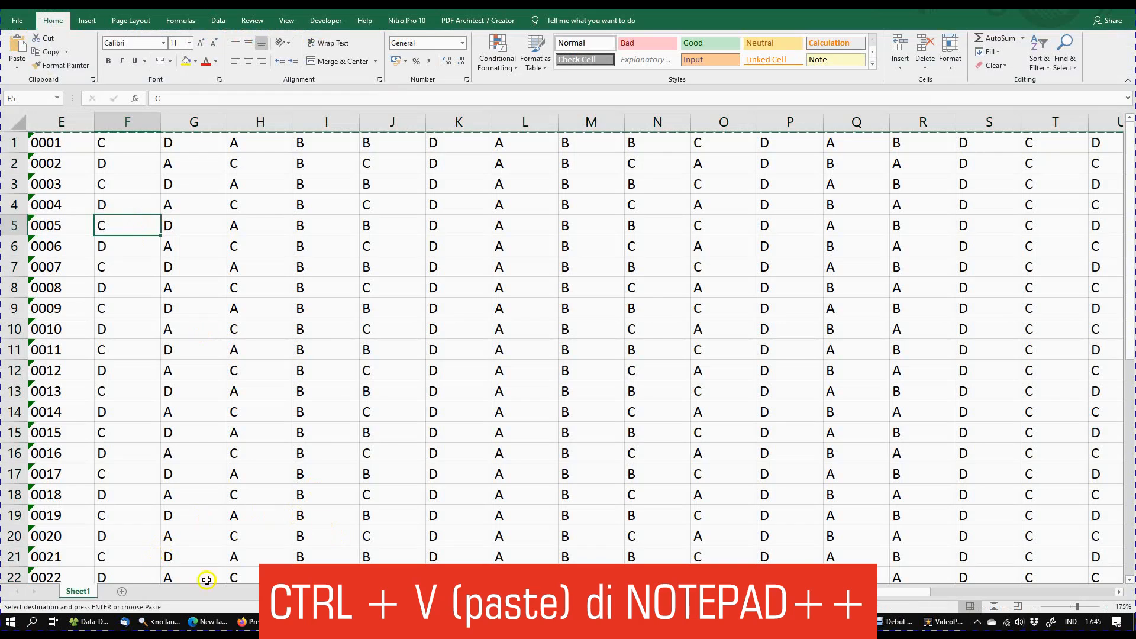
key(alt+Tab)
click(172, 160)
key(ctrl+v)
scroll(131, 155, up, 6)
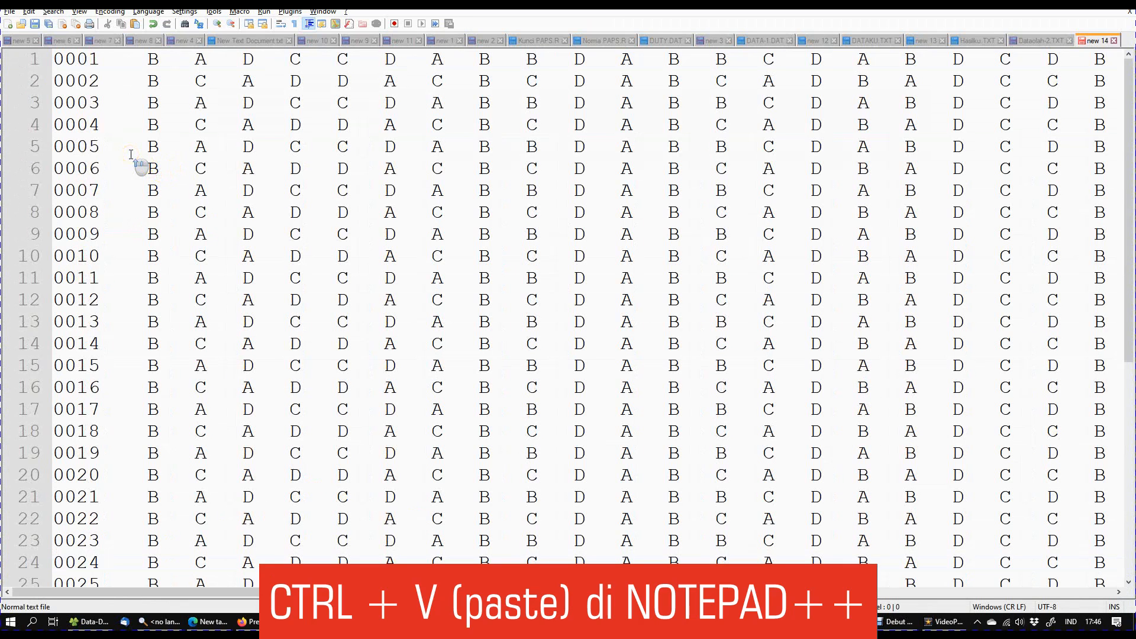
Replace every tab gap between the columns with nothing throughout the document, using the gap after the first answer as the search text.
click(163, 60)
click(164, 58)
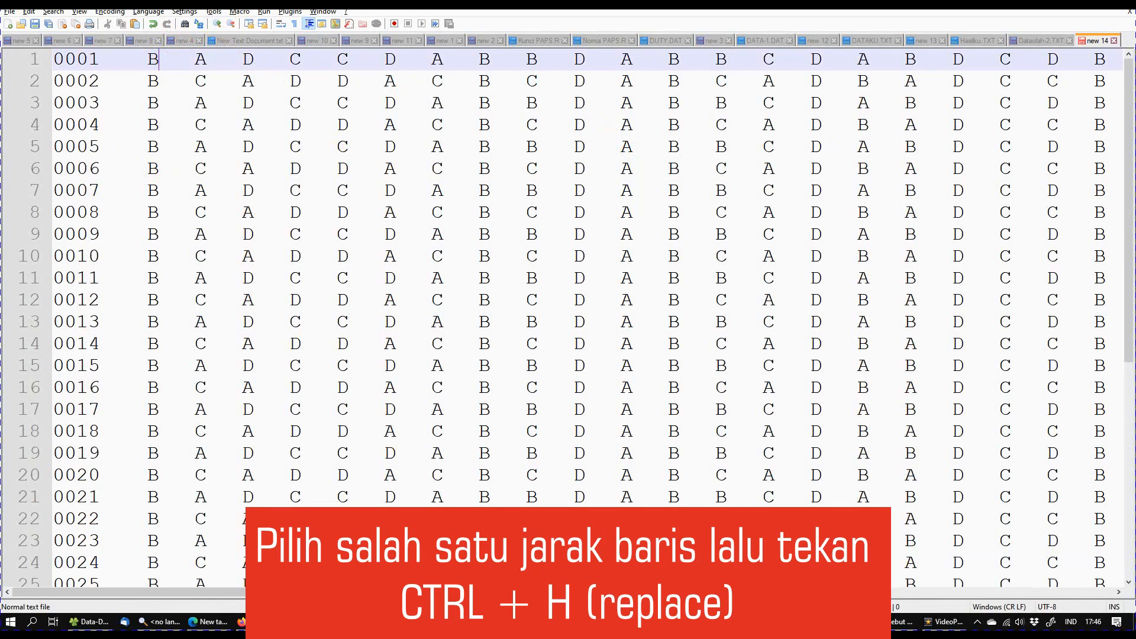
drag(159, 60, 195, 60)
key(ctrl+h)
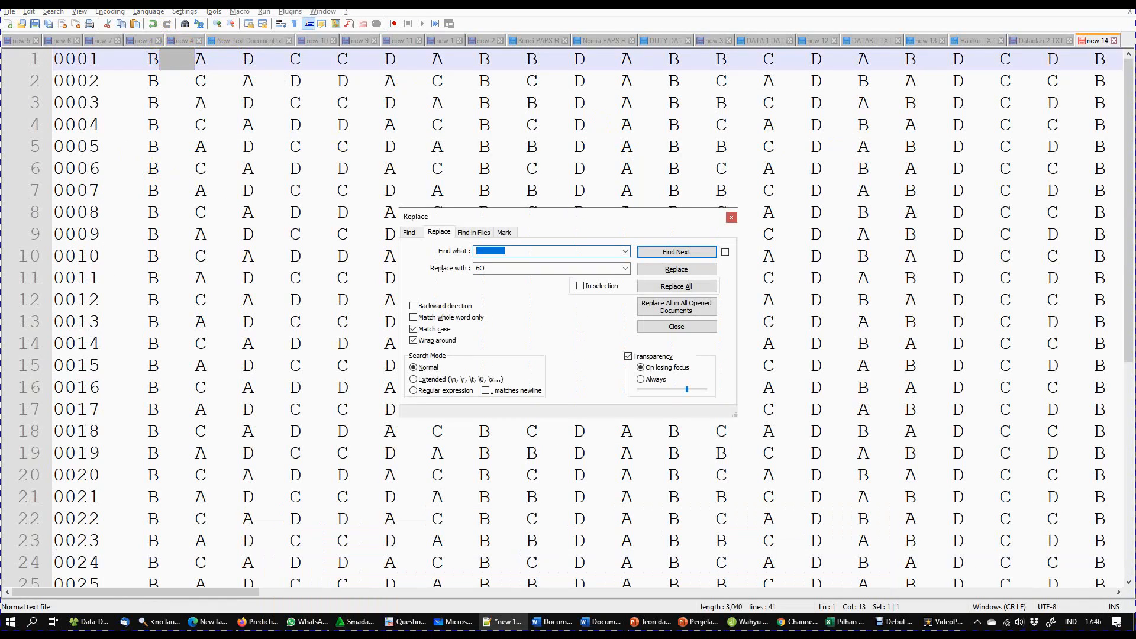
click(494, 269)
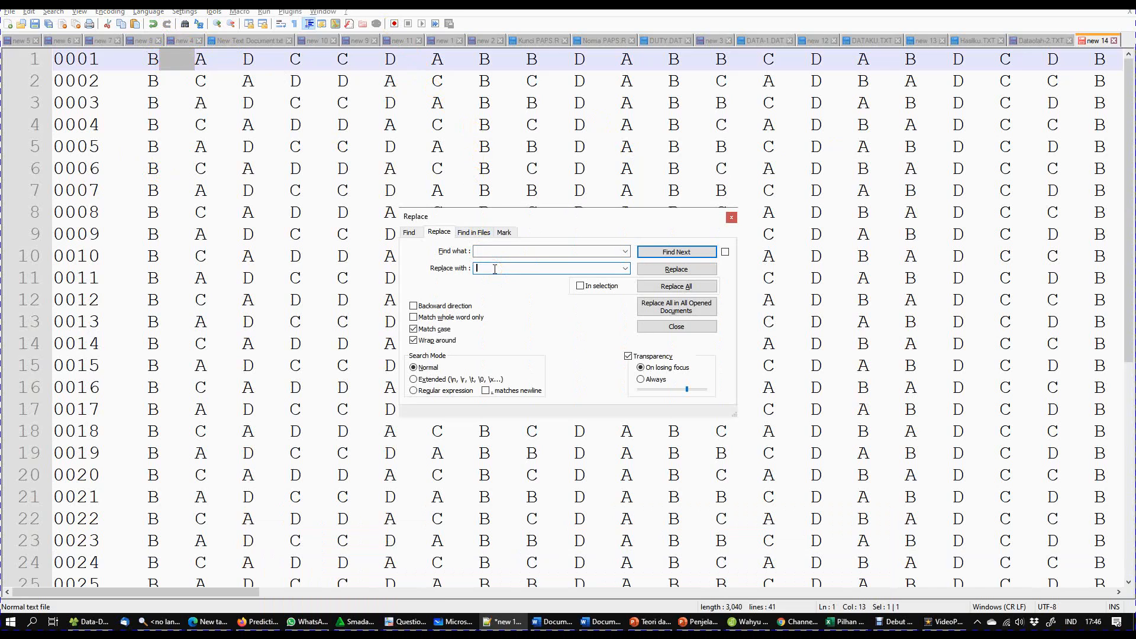
click(663, 287)
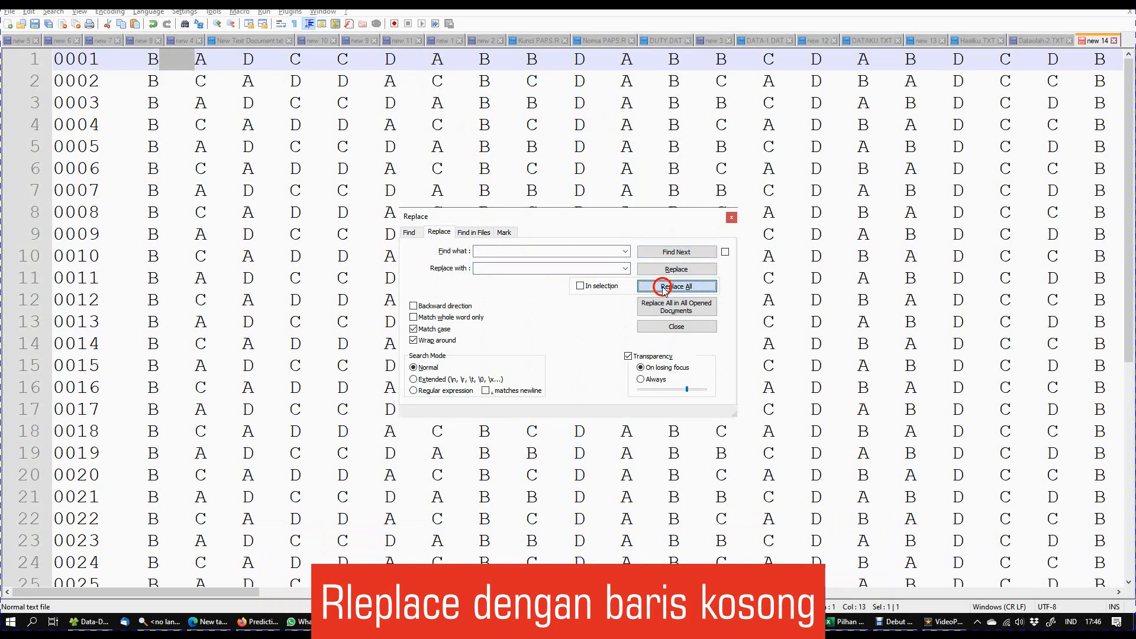
key(Escape)
Insert one space between the four-digit number and the answer string on every record using a column selection.
click(99, 59)
drag(100, 58, 99, 540)
key(space)
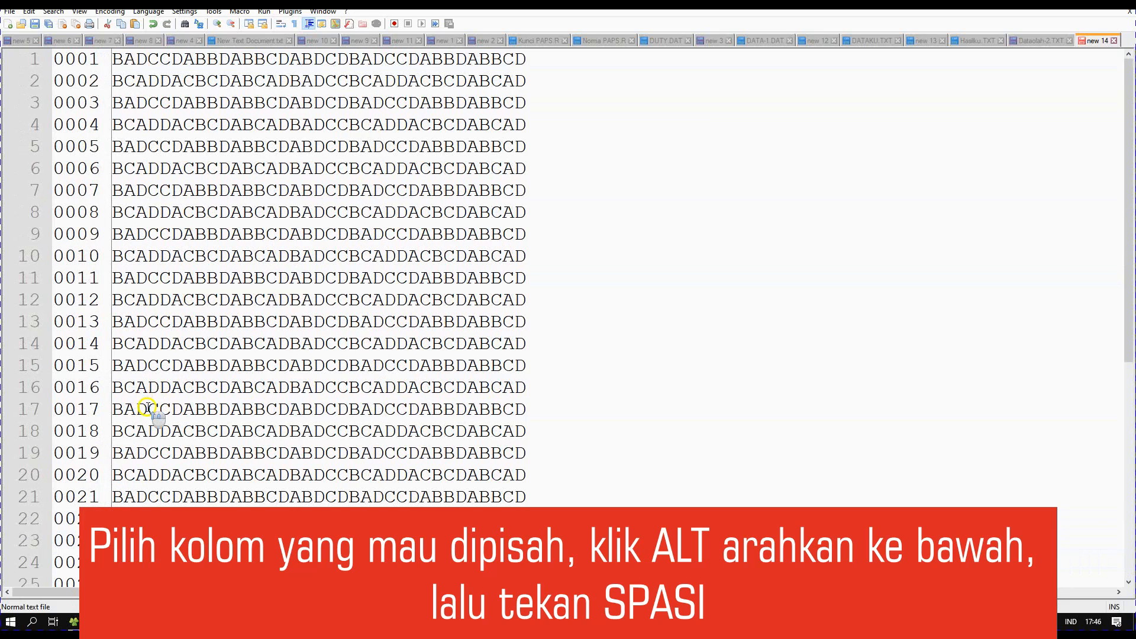
click(255, 308)
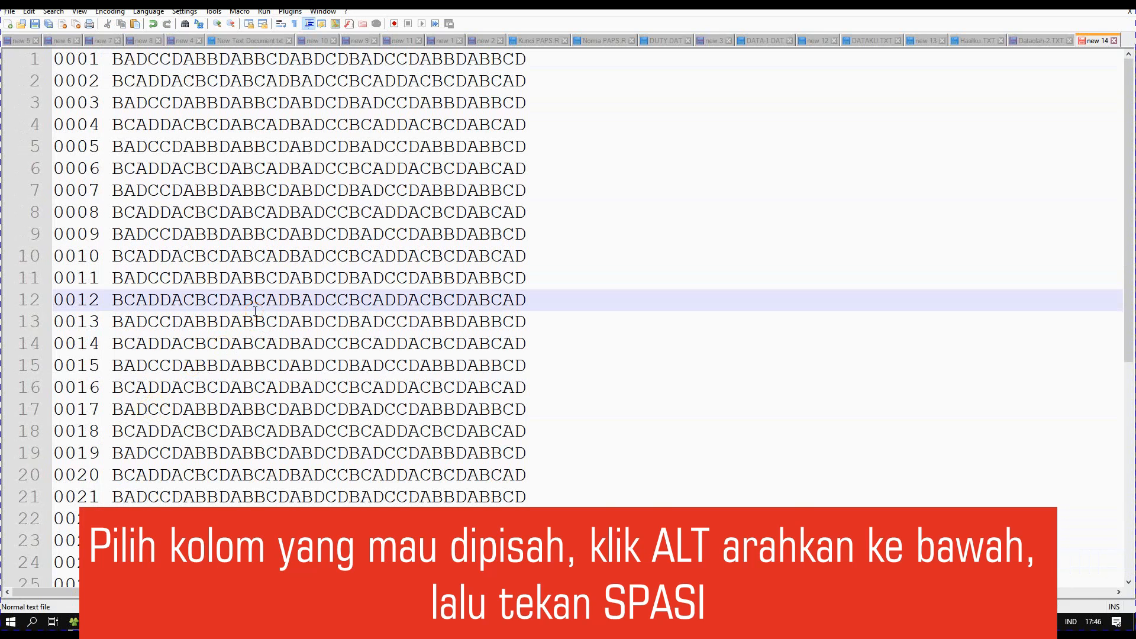